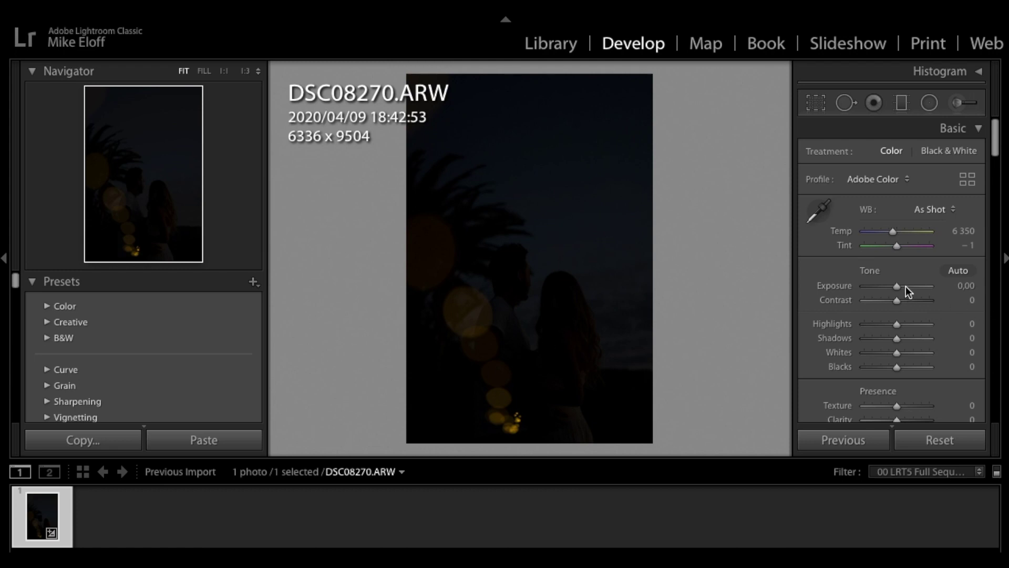
mouse_move(909, 292)
mouse_down()
mouse_move(921, 290)
mouse_move(901, 286)
mouse_move(920, 286)
mouse_up()
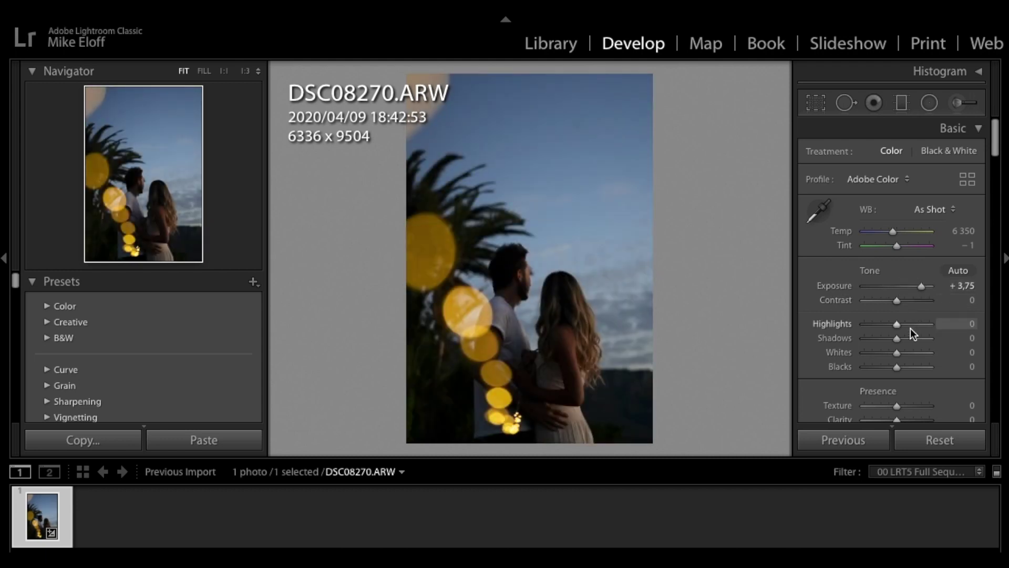
mouse_move(913, 338)
mouse_down()
mouse_move(921, 341)
mouse_move(898, 339)
mouse_up()
drag(922, 286, 901, 294)
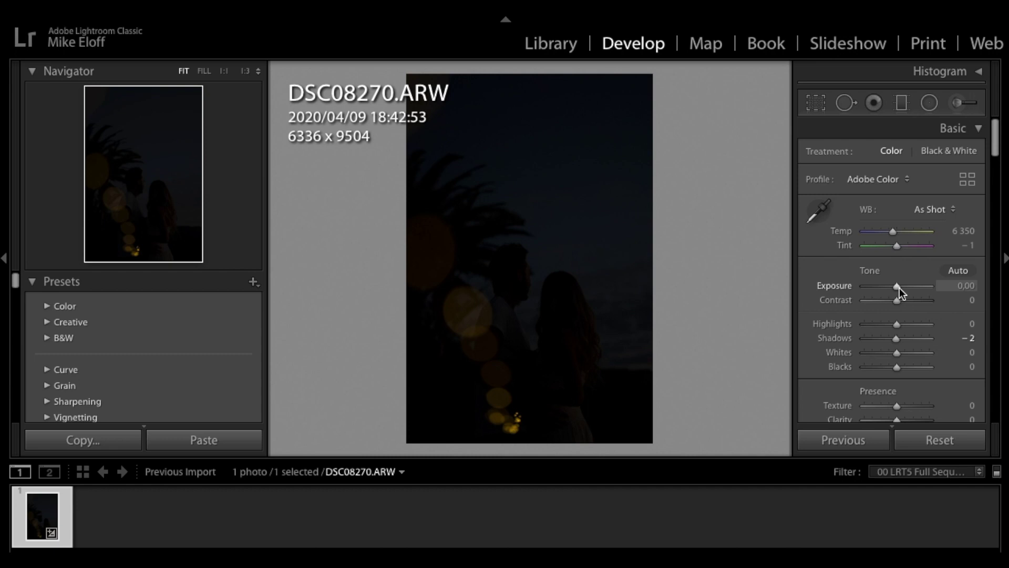
mouse_move(901, 293)
mouse_down()
mouse_move(913, 292)
mouse_move(901, 293)
mouse_up()
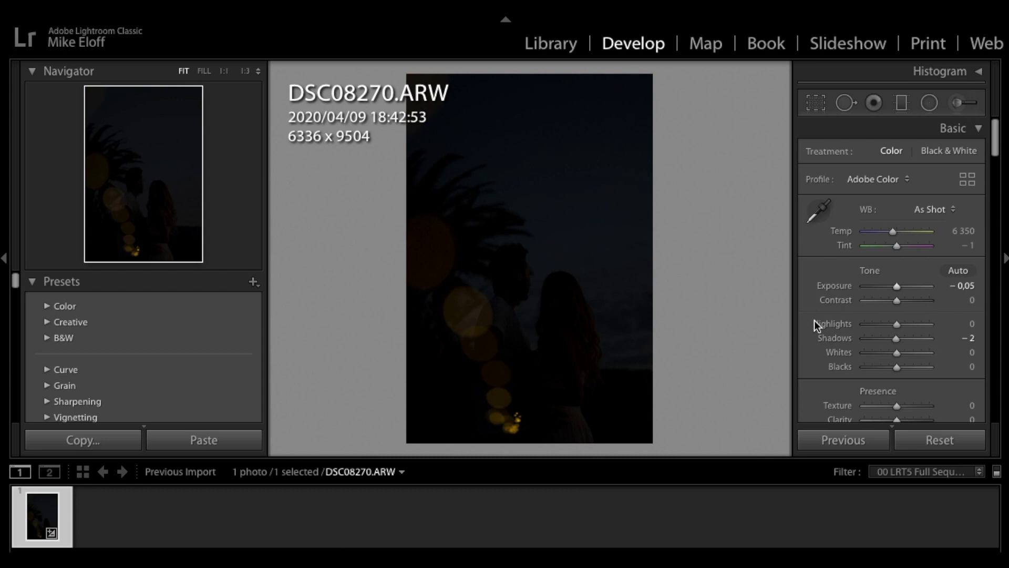
Brighten the underexposed couple photo with Exposure at +2.45 and Shadows at +48
click(907, 339)
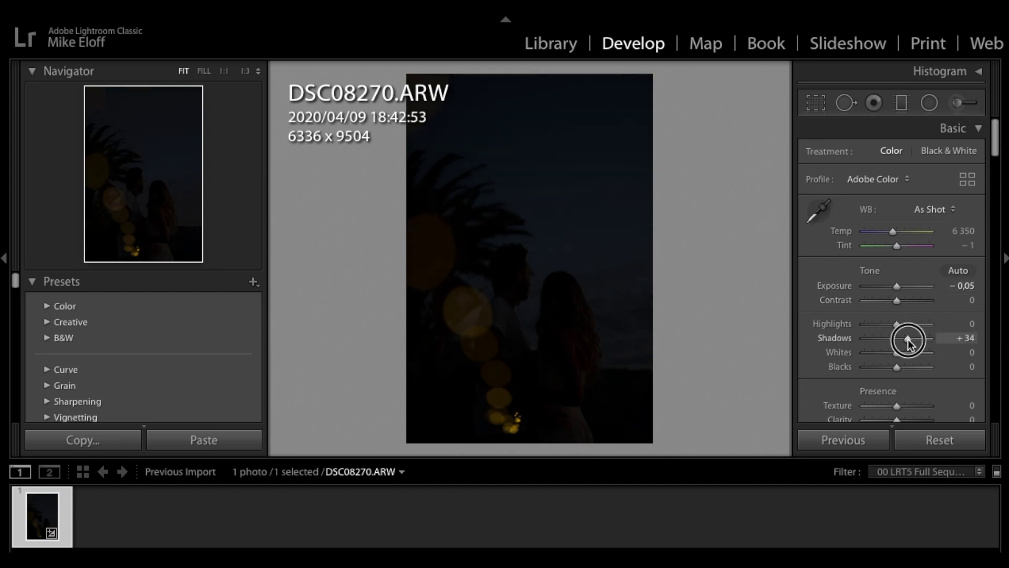
click(910, 287)
drag(911, 286, 914, 287)
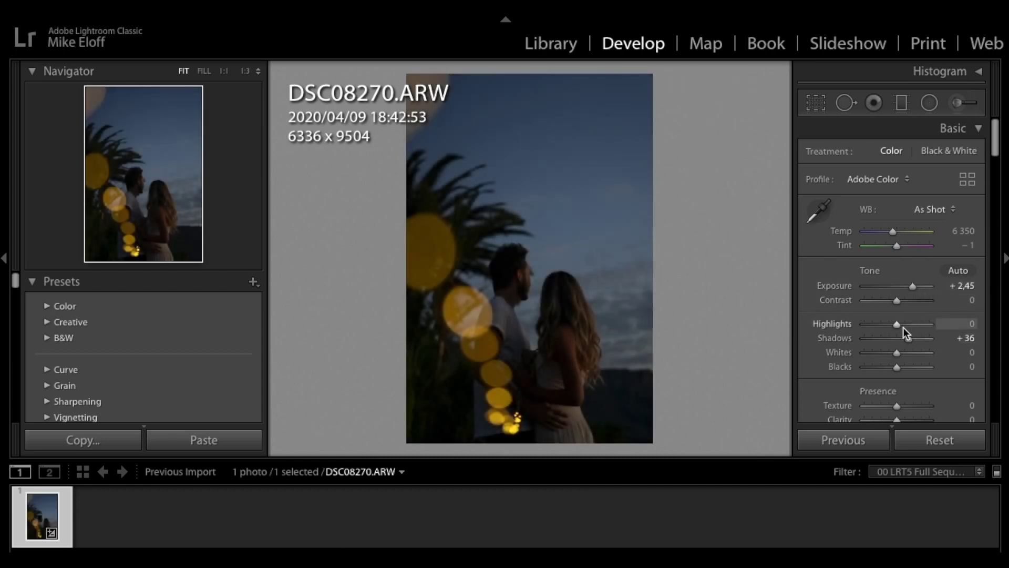
click(913, 339)
scroll(885, 342, down, 1)
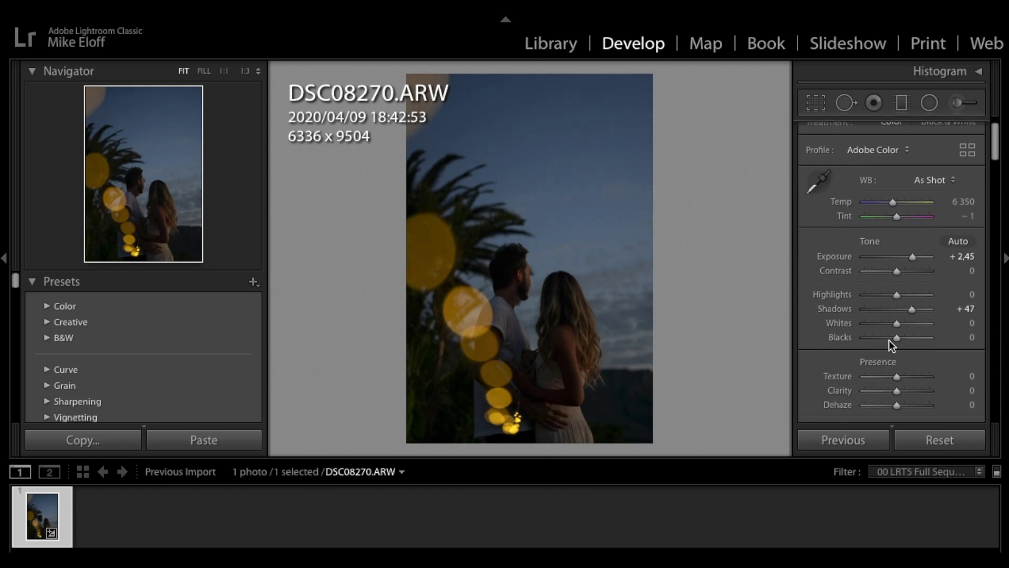
click(913, 302)
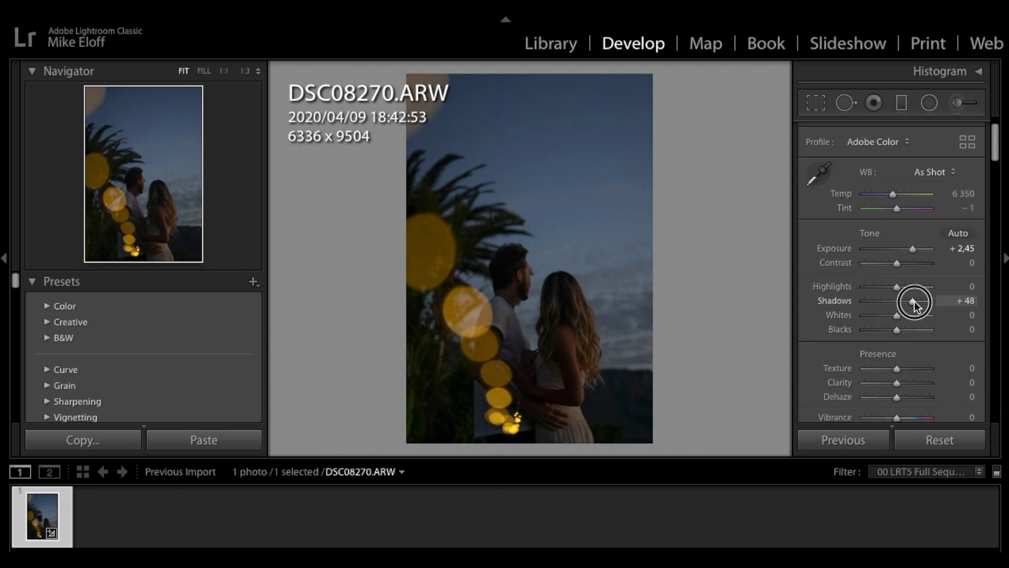
scroll(916, 303, down, 1)
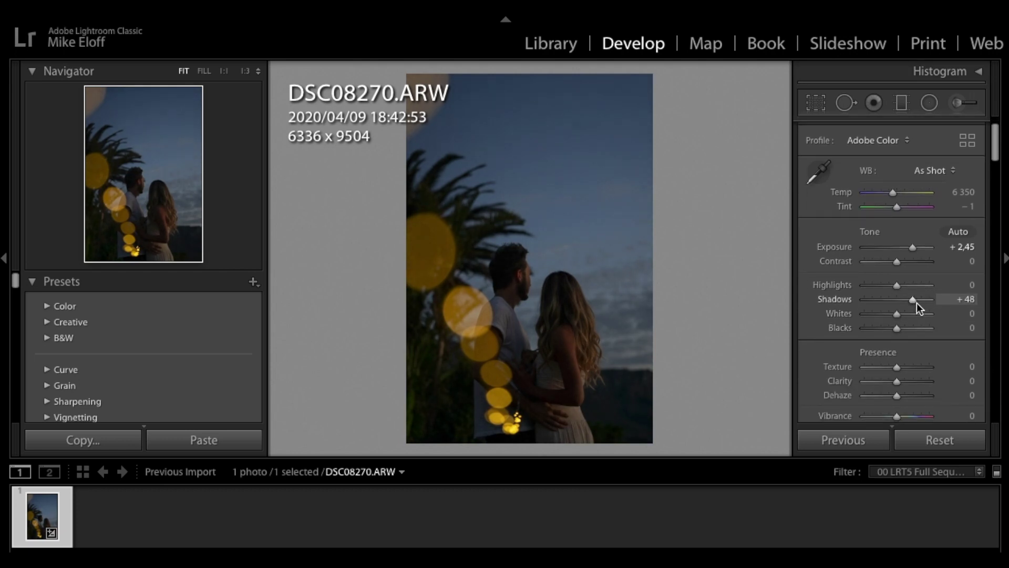
click(547, 286)
click(564, 219)
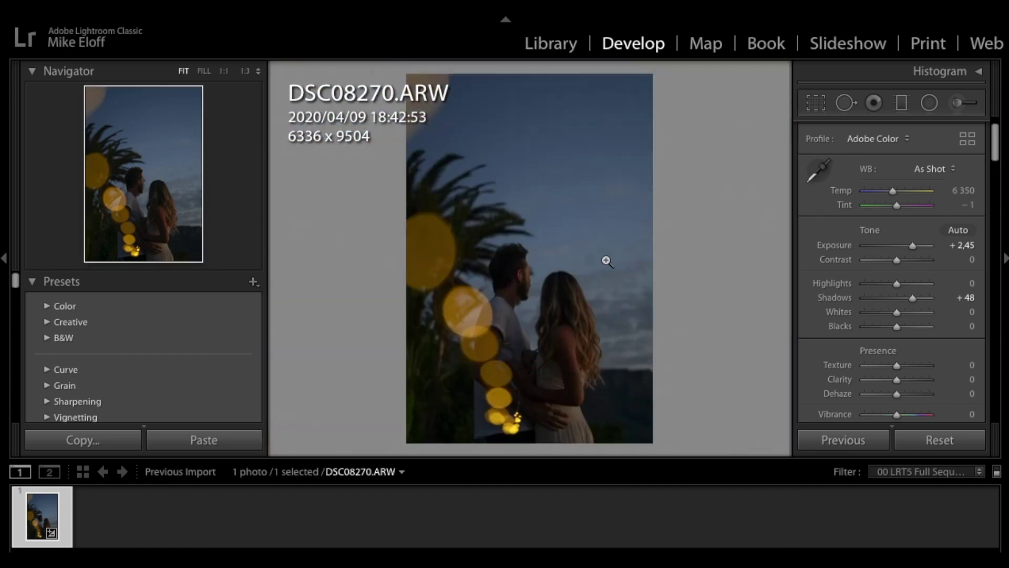
Examine the Noise Reduction settings, especially Luminance, and the Tone Curve in the develop adjustments
scroll(866, 365, down, 3)
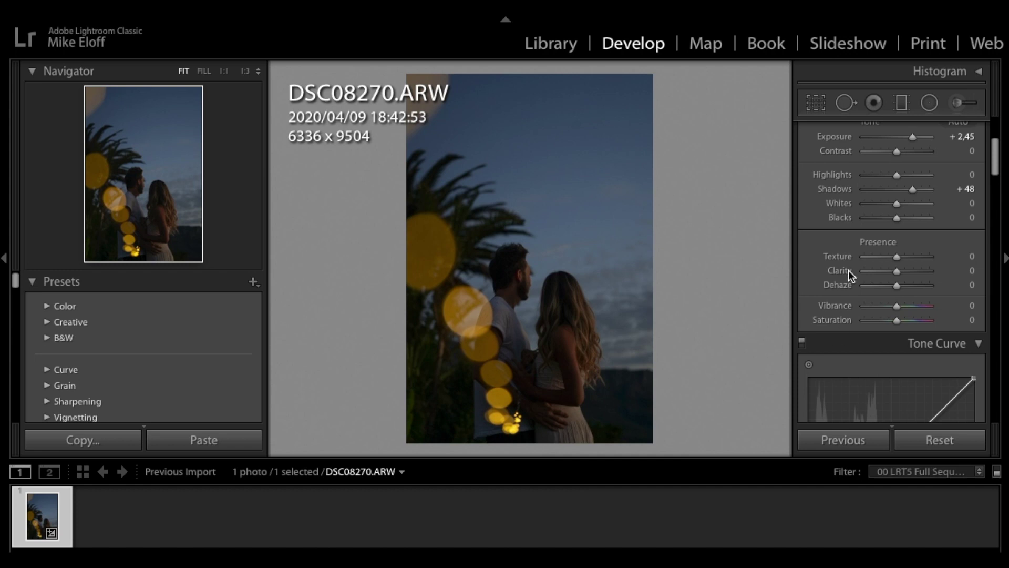
scroll(848, 270, down, 15)
scroll(848, 270, down, 5)
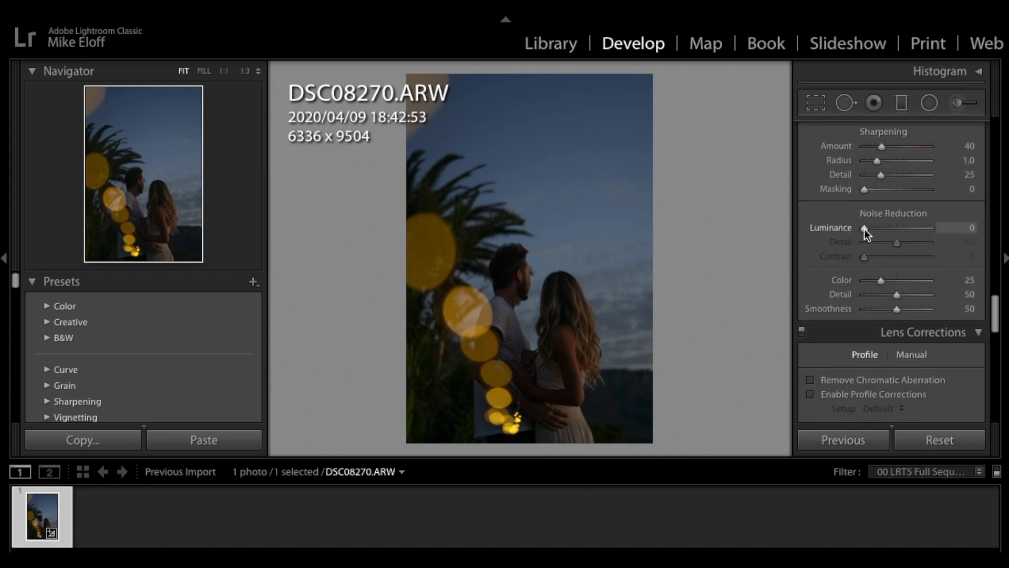
mouse_move(864, 229)
mouse_down()
mouse_move(879, 232)
mouse_move(862, 232)
mouse_up()
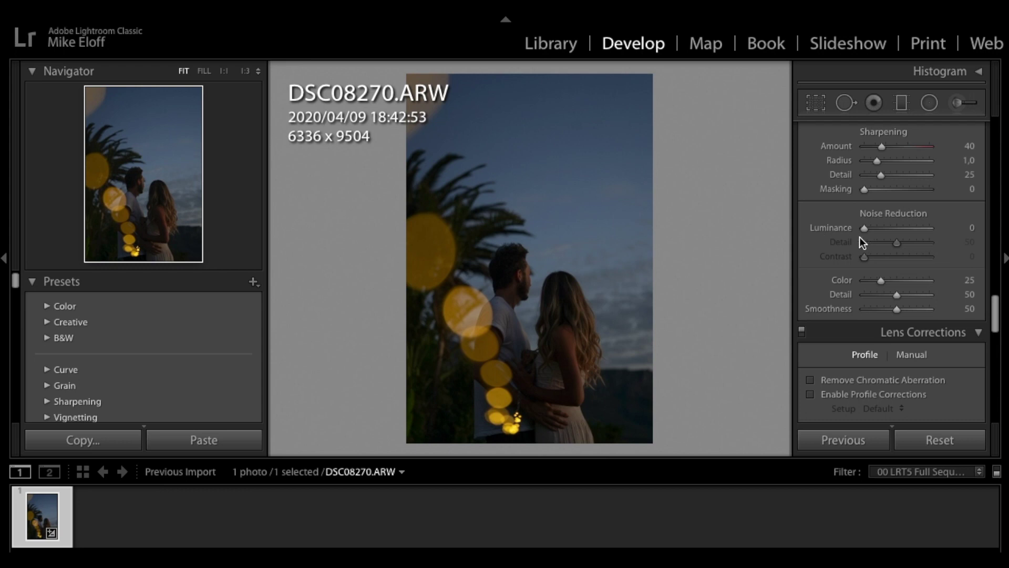
mouse_move(865, 229)
mouse_down()
mouse_move(894, 229)
mouse_move(863, 232)
mouse_up()
scroll(858, 229, up, 12)
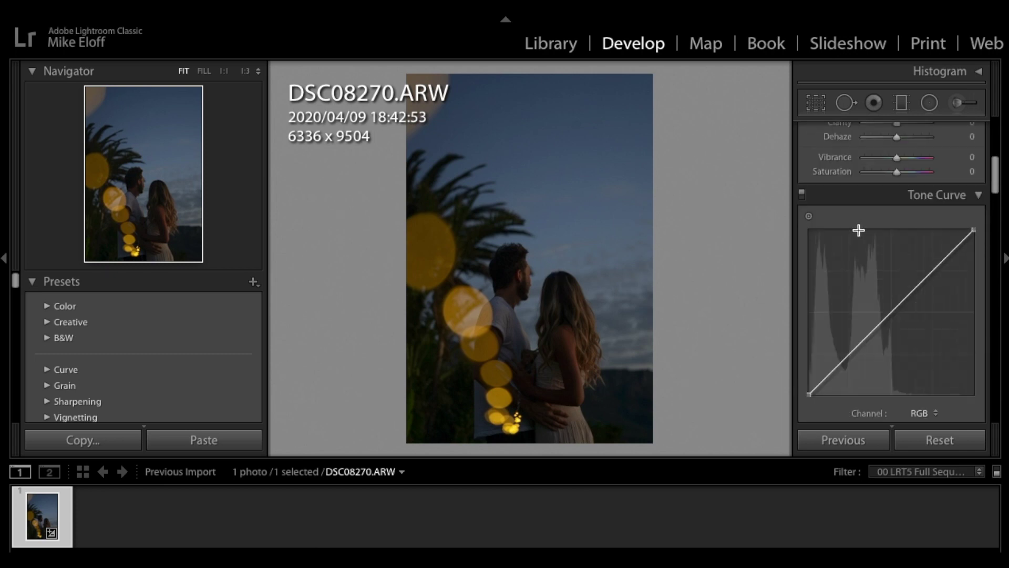
scroll(857, 229, up, 4)
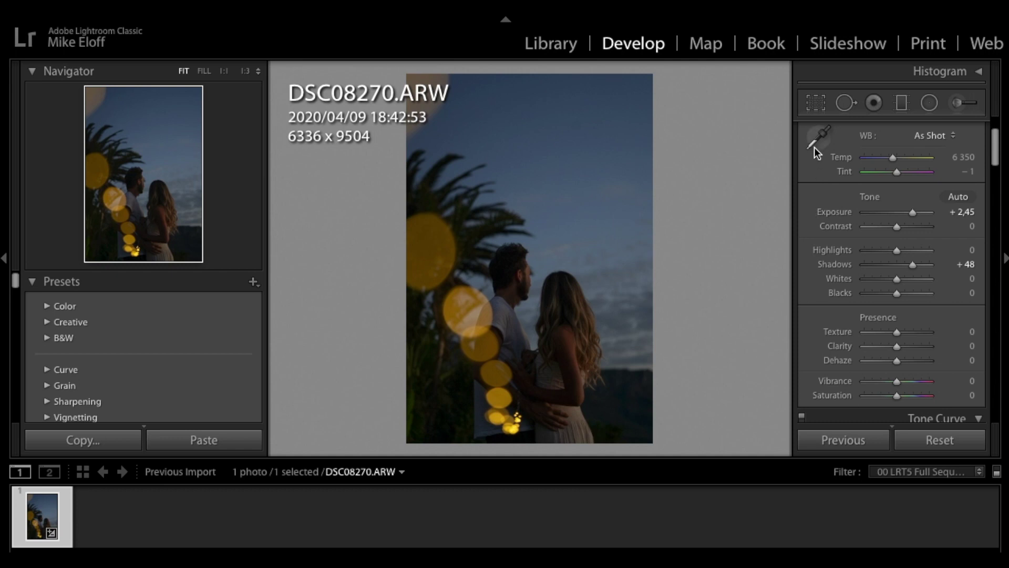
Crop the photo in its original aspect ratio to about 4666 x 6999 pixels, framing the couple more tightly
click(818, 103)
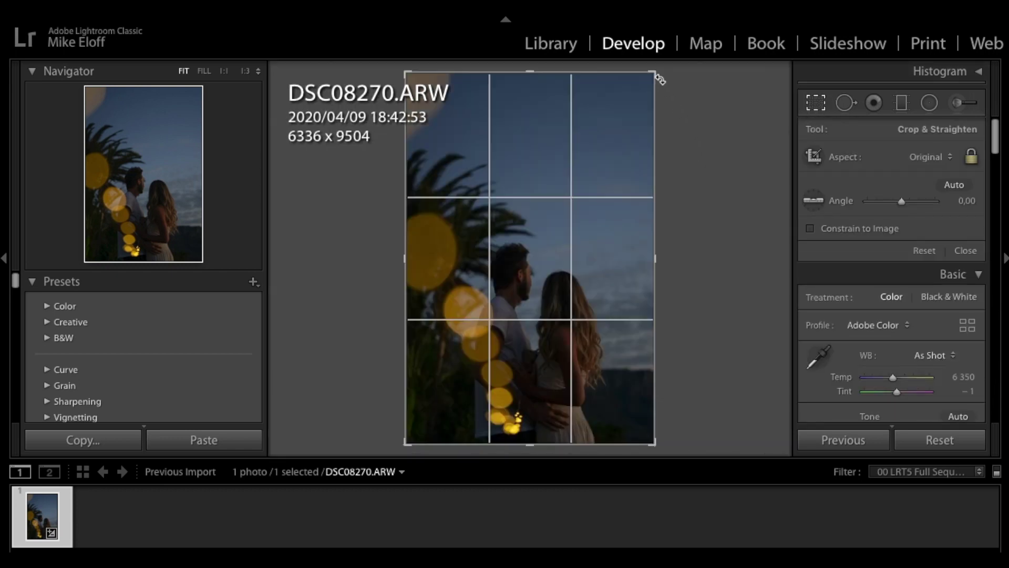
drag(658, 79, 636, 122)
drag(550, 173, 526, 147)
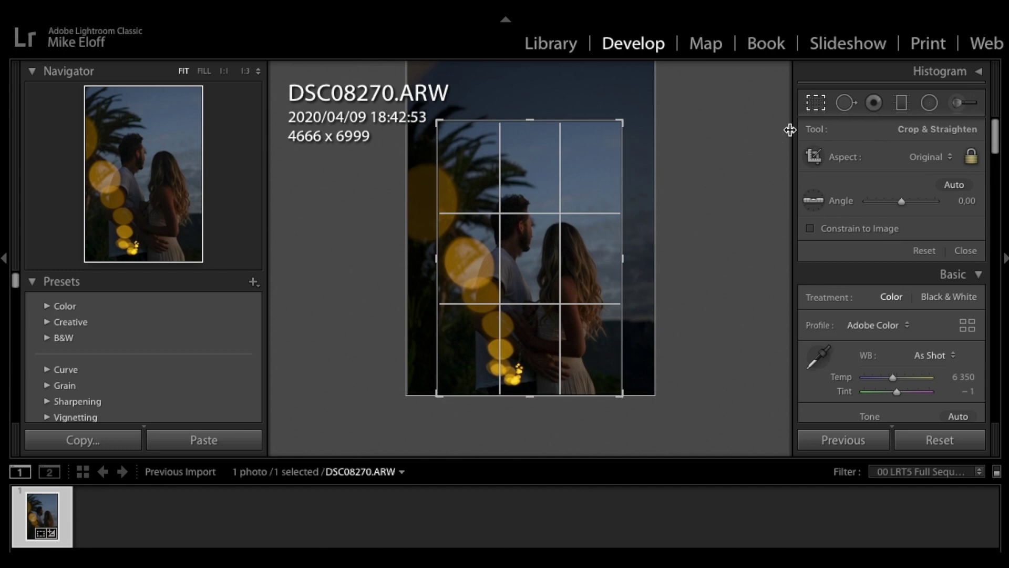
click(817, 103)
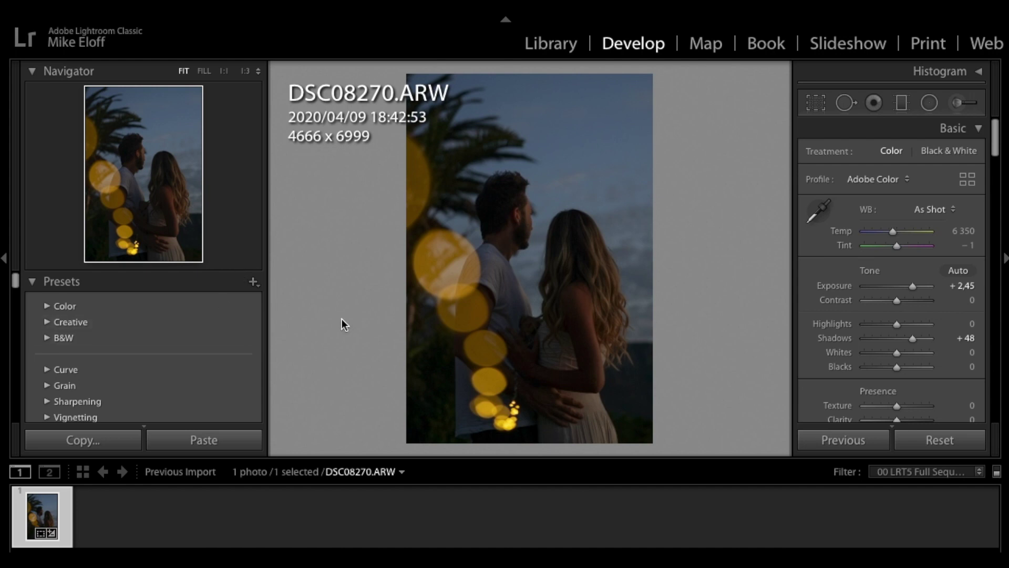
Review the settings that a new develop preset can include, and leave without creating one
click(254, 283)
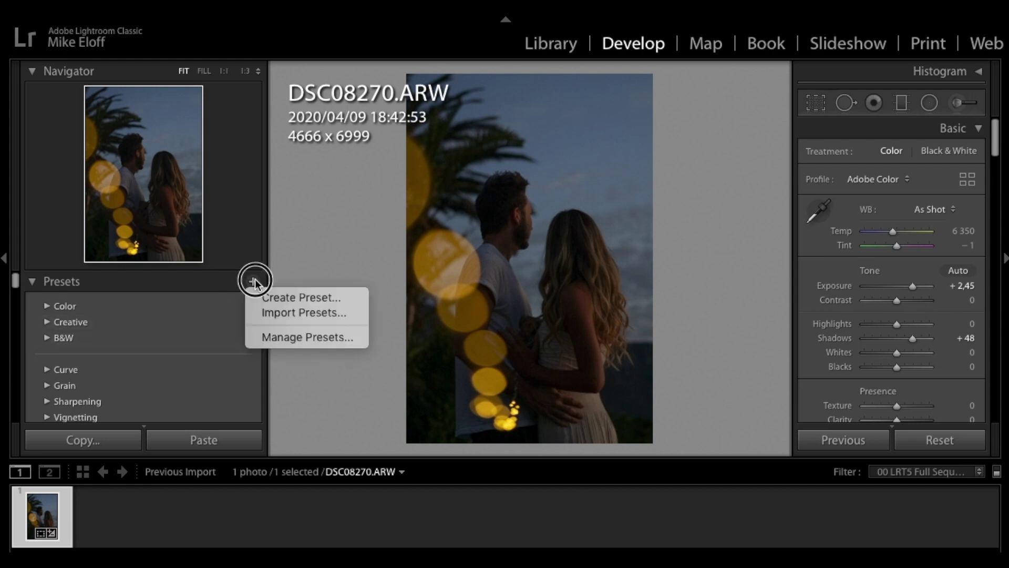
click(347, 297)
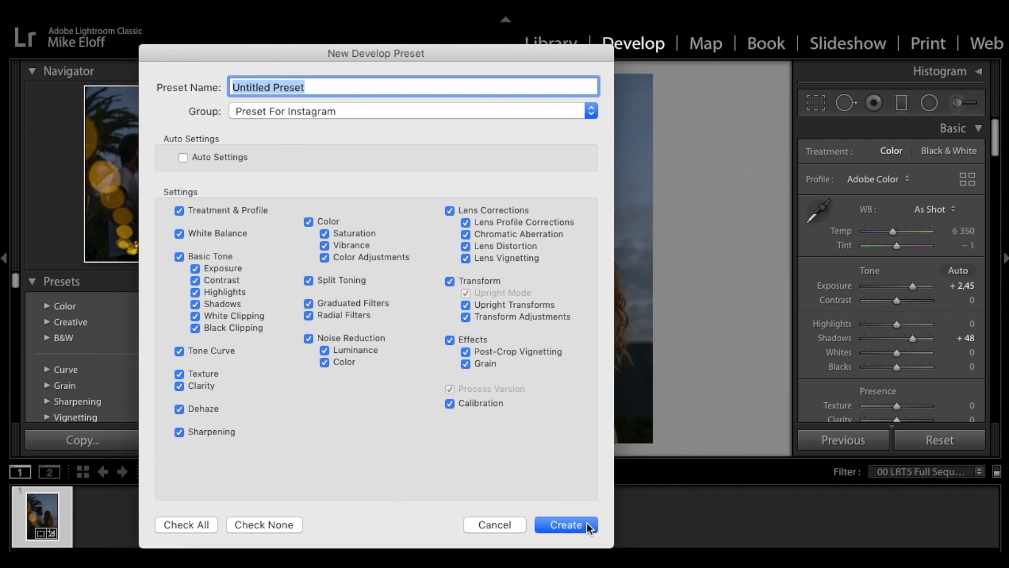
click(495, 524)
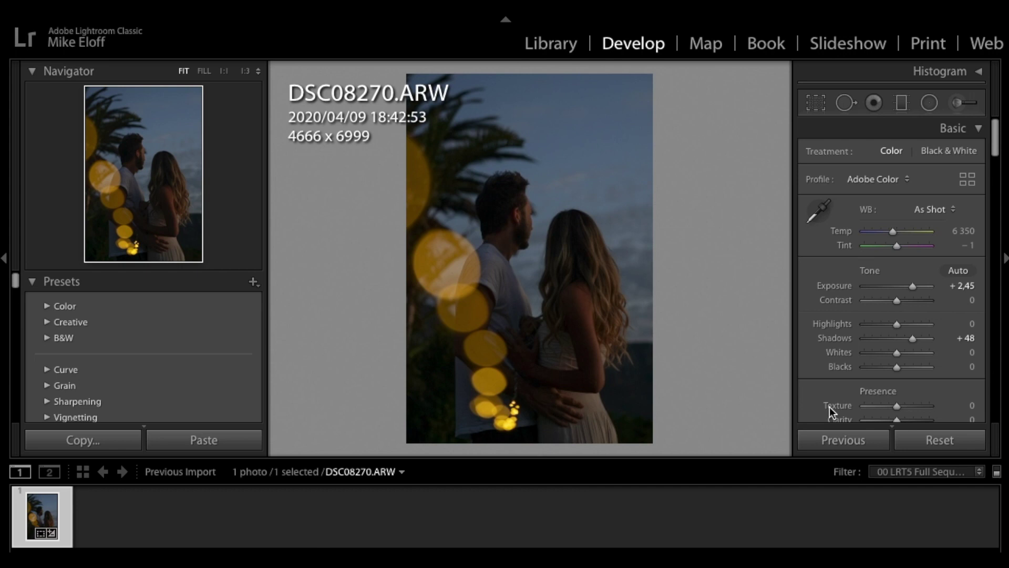
Change the crop to a full-width landscape frame of 6336 x 4224 pixels and reset all edits on the photo
click(815, 102)
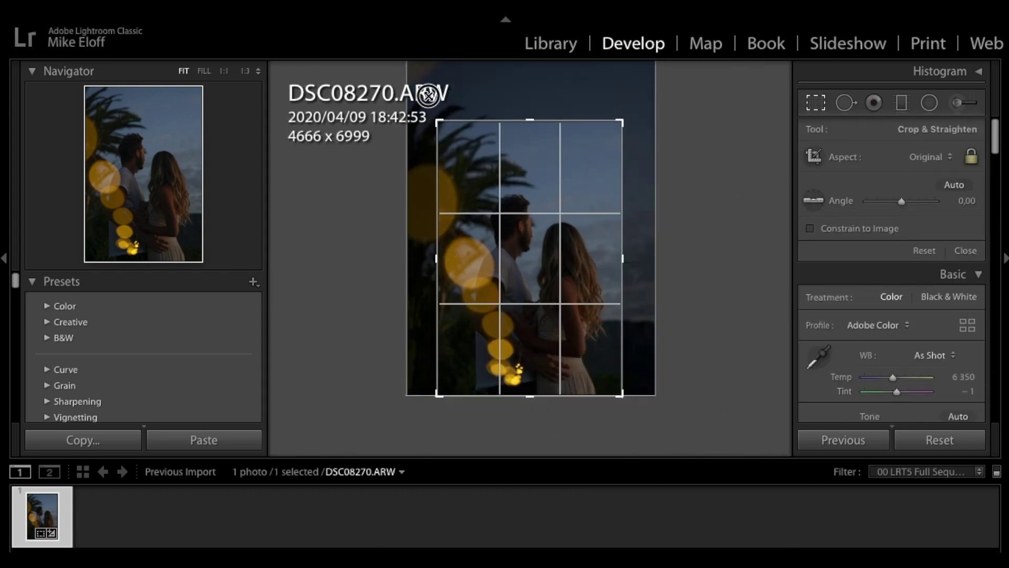
drag(623, 120, 719, 75)
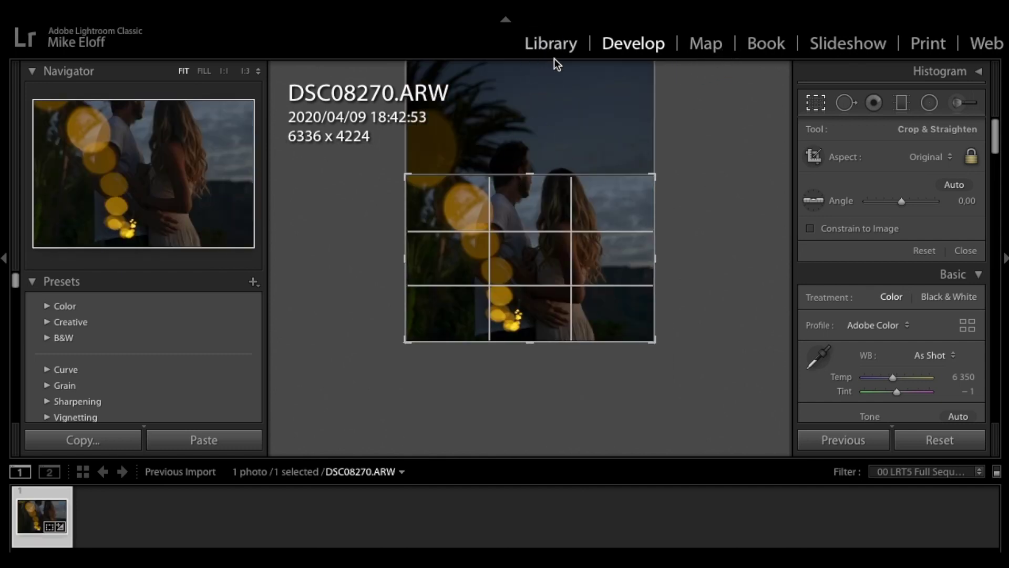
click(915, 444)
click(814, 102)
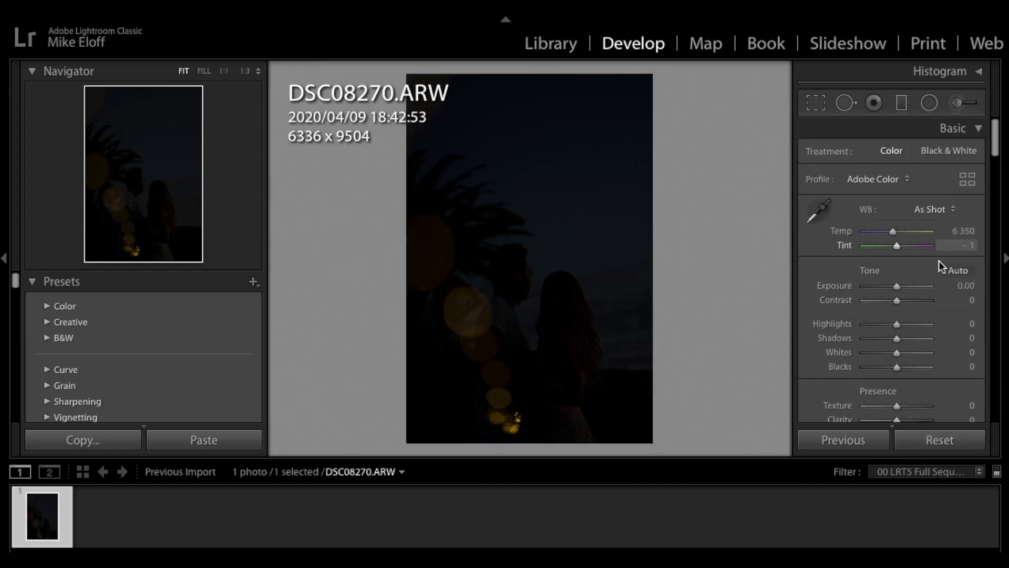
Brighten the photo by setting Exposure to +2.45 and Shadows to +58
click(911, 287)
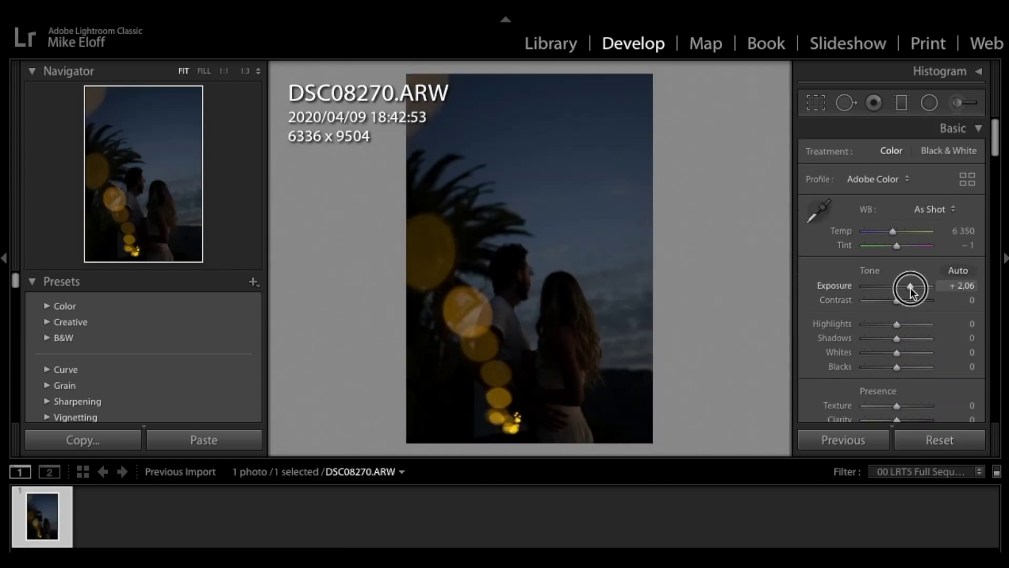
drag(910, 340, 916, 341)
click(913, 287)
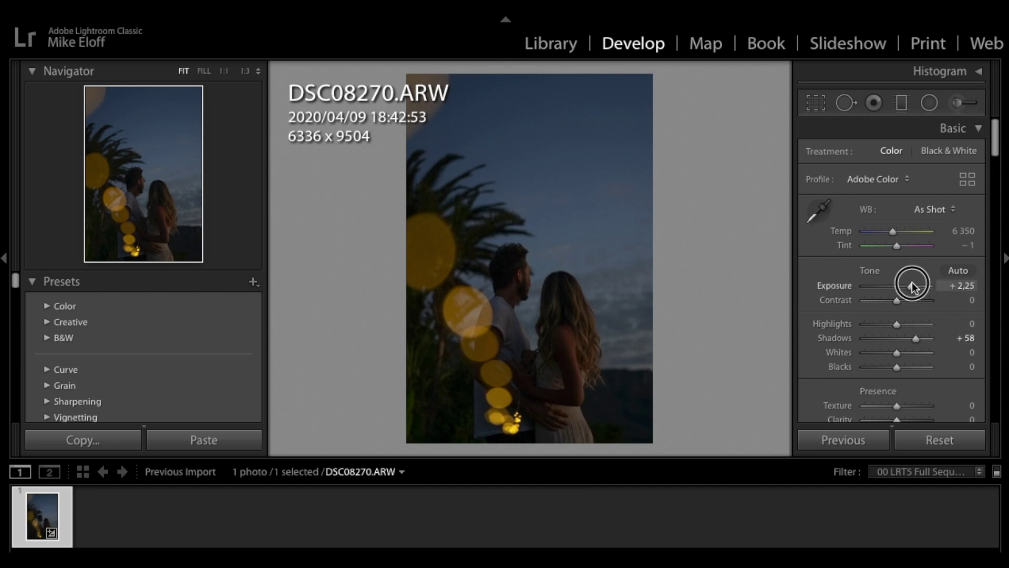
drag(913, 286, 914, 287)
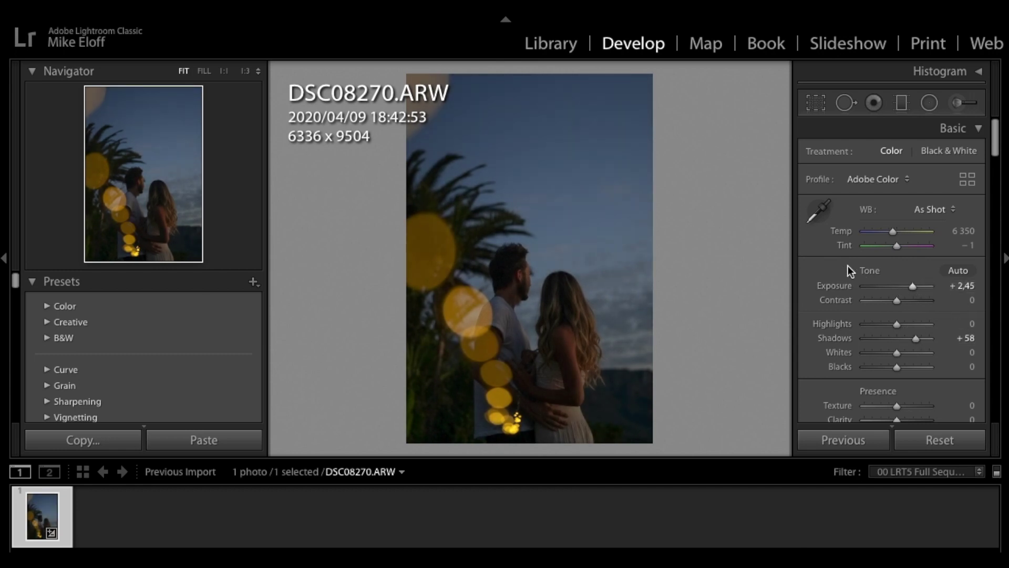
Add a large radial filter over the woman and the sky at the photo's right edge
click(930, 103)
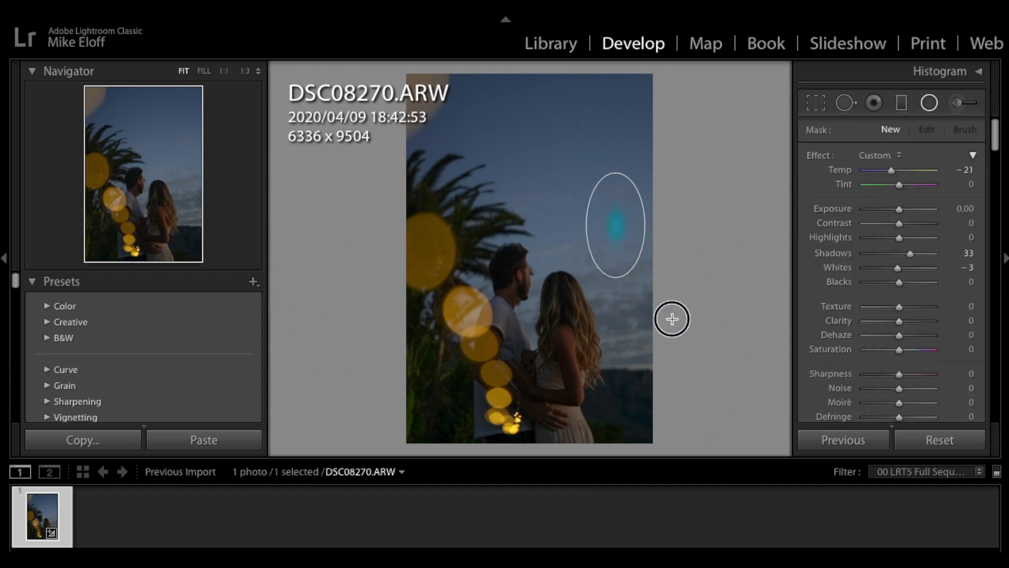
drag(672, 319, 748, 383)
drag(615, 226, 636, 286)
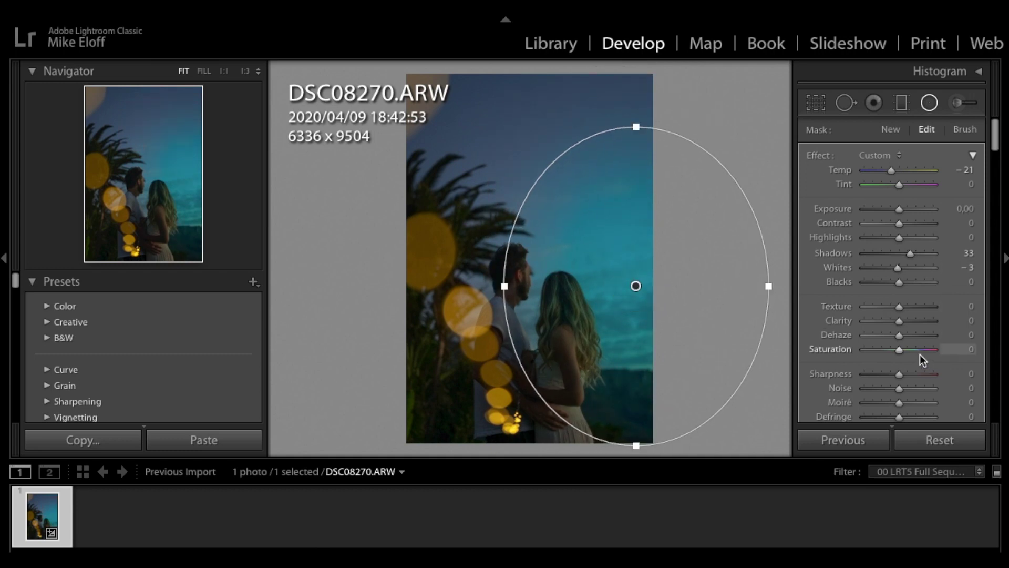
Set the radial filter's color tint to a warm orange with hue 26 and saturation 42%
scroll(920, 355, down, 4)
click(932, 348)
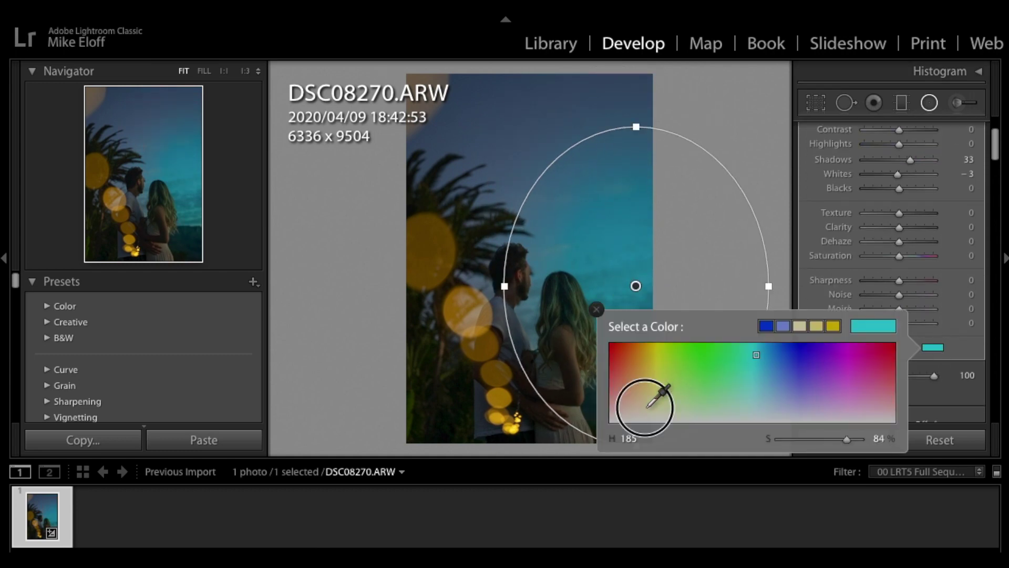
click(624, 392)
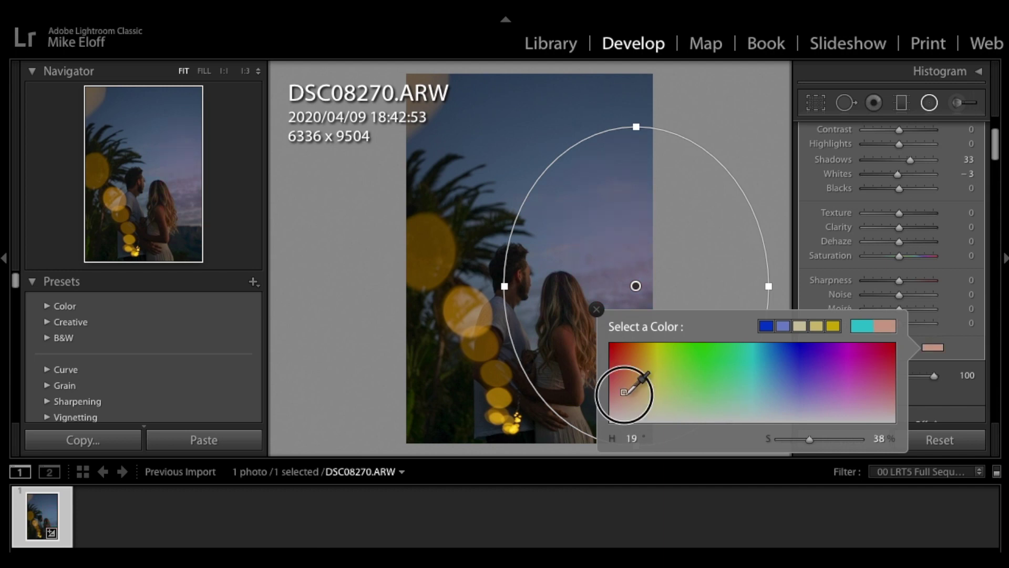
drag(624, 392, 630, 388)
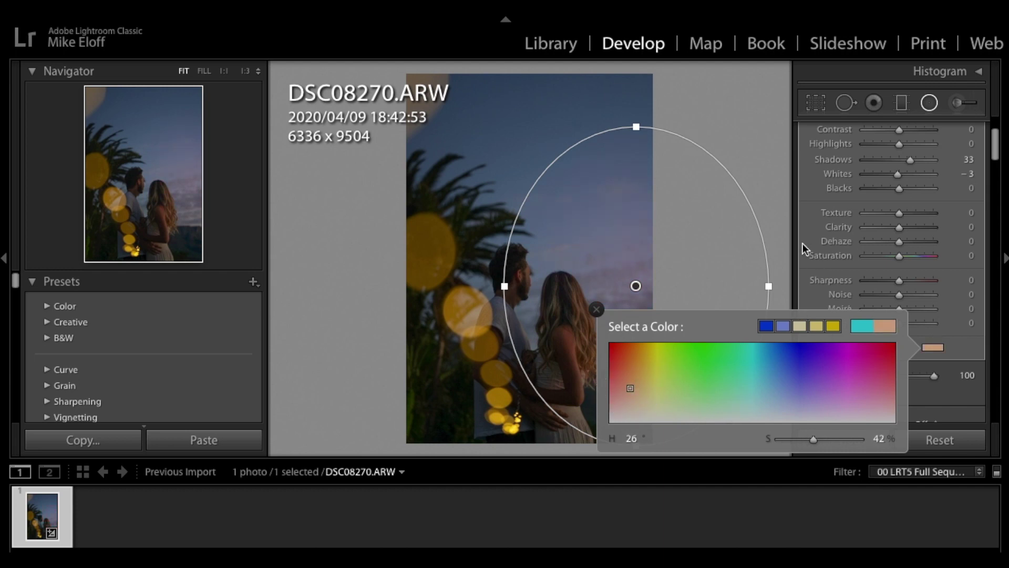
click(812, 213)
scroll(887, 199, up, 3)
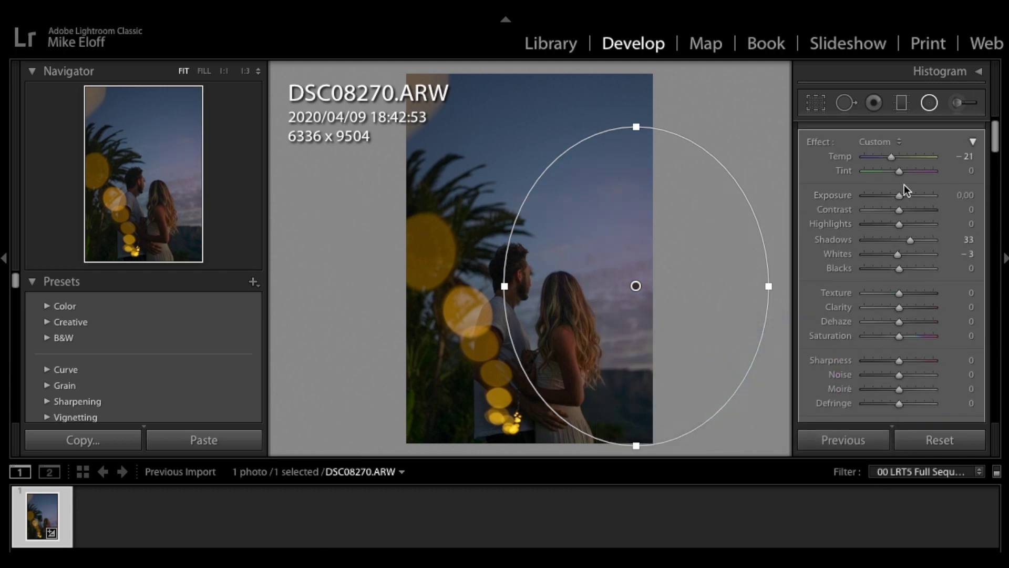
Set the radial filter's Exposure to 0.66 and its Temp to 1
drag(906, 198, 909, 200)
double_click(898, 155)
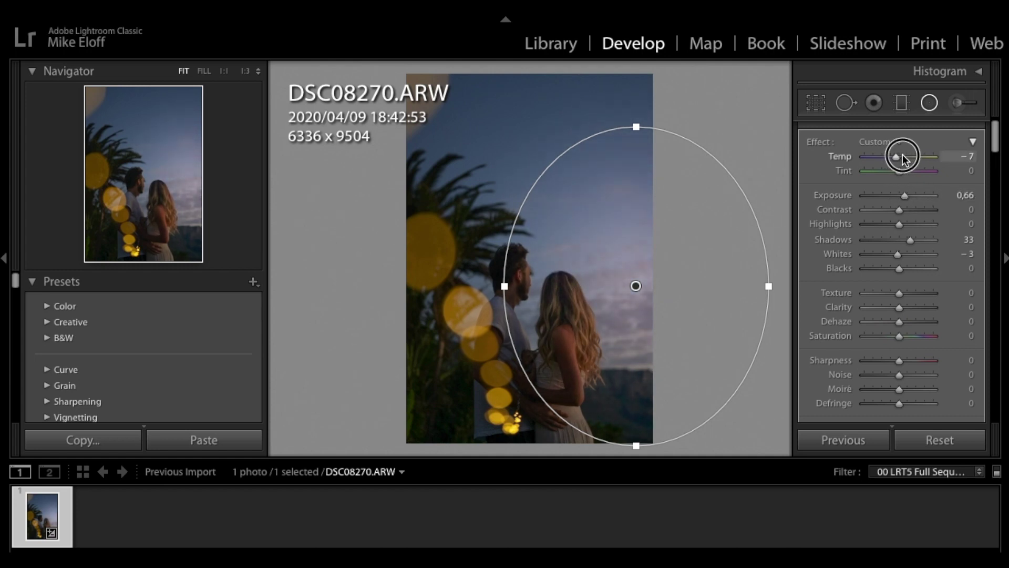
drag(905, 157, 904, 153)
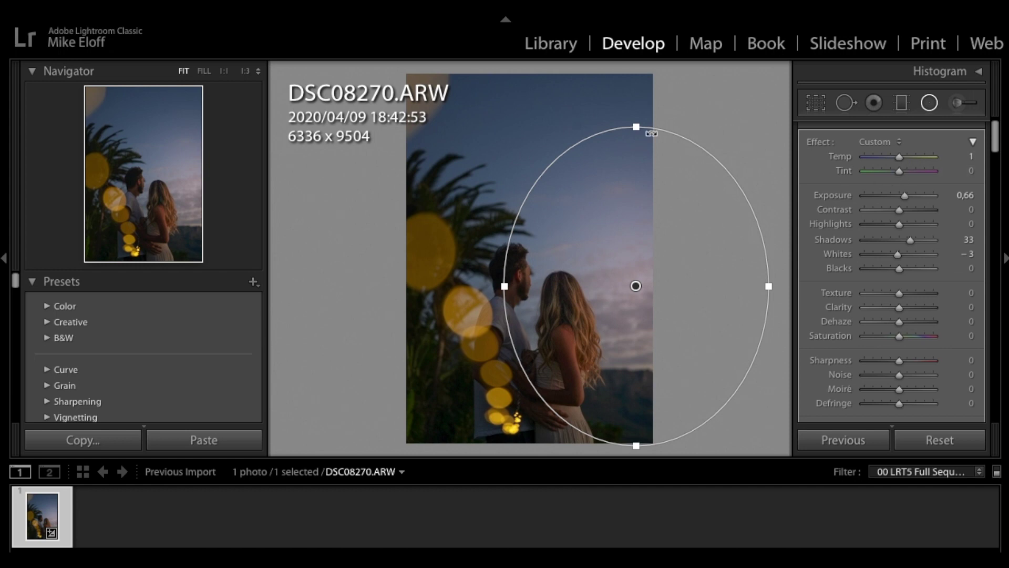
Enlarge the radial filter and move it up so it covers more of the sky beside the couple
drag(642, 126, 644, 97)
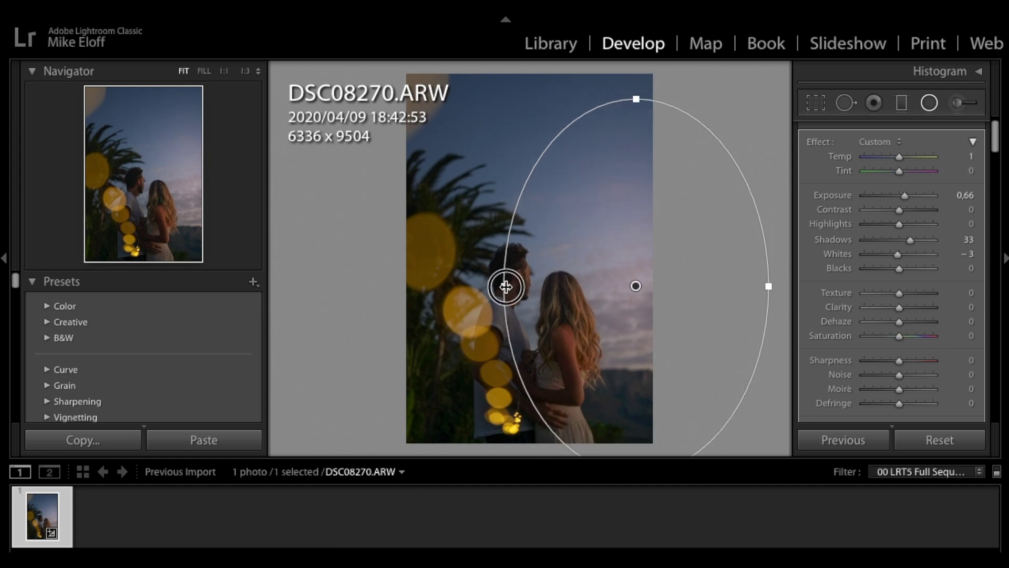
drag(505, 286, 493, 286)
drag(637, 286, 639, 245)
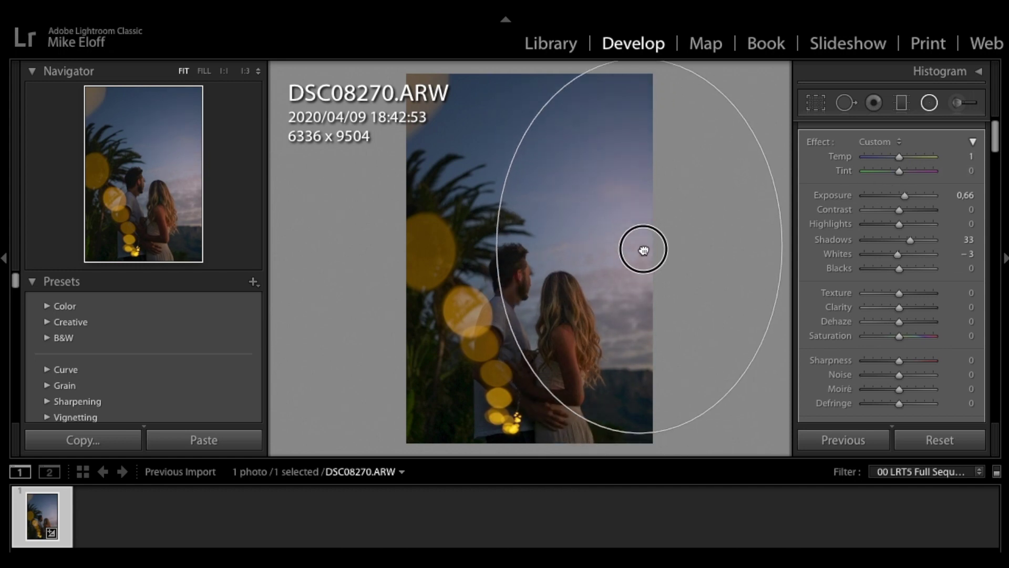
drag(502, 271, 491, 250)
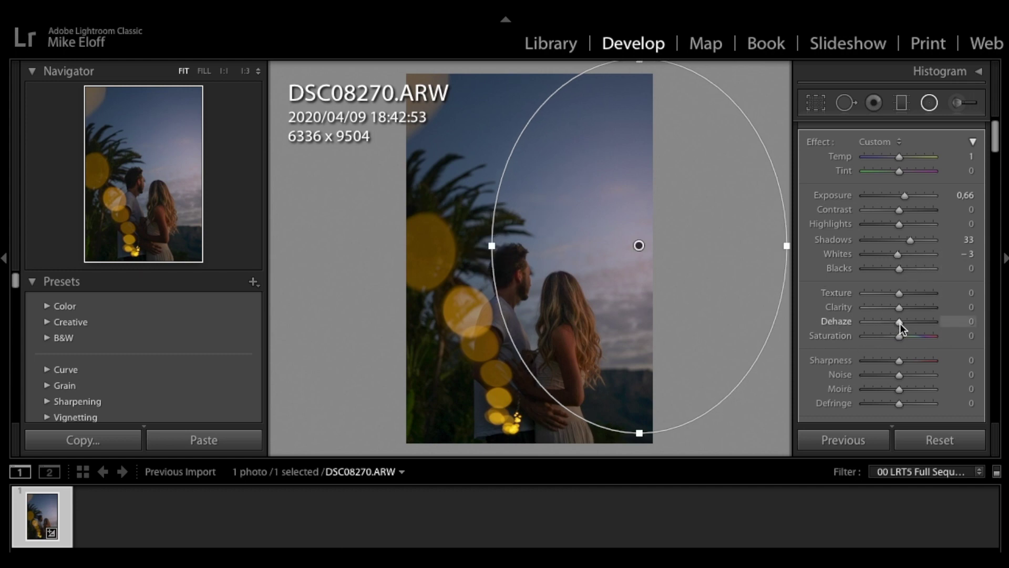
Set the radial filter's Dehaze to 16 and Whites to 20, and close the filter
drag(900, 322, 905, 323)
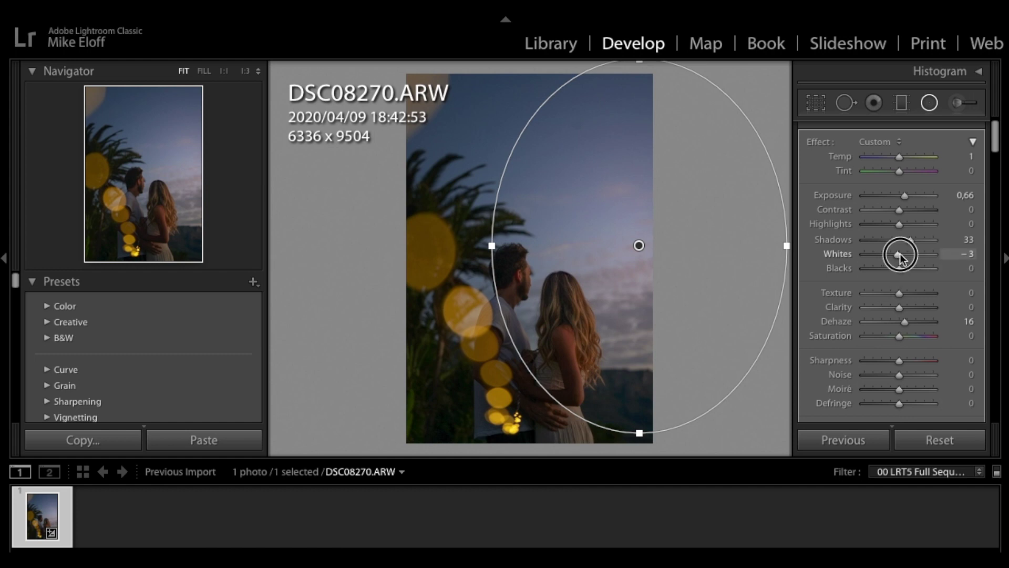
drag(900, 255, 906, 254)
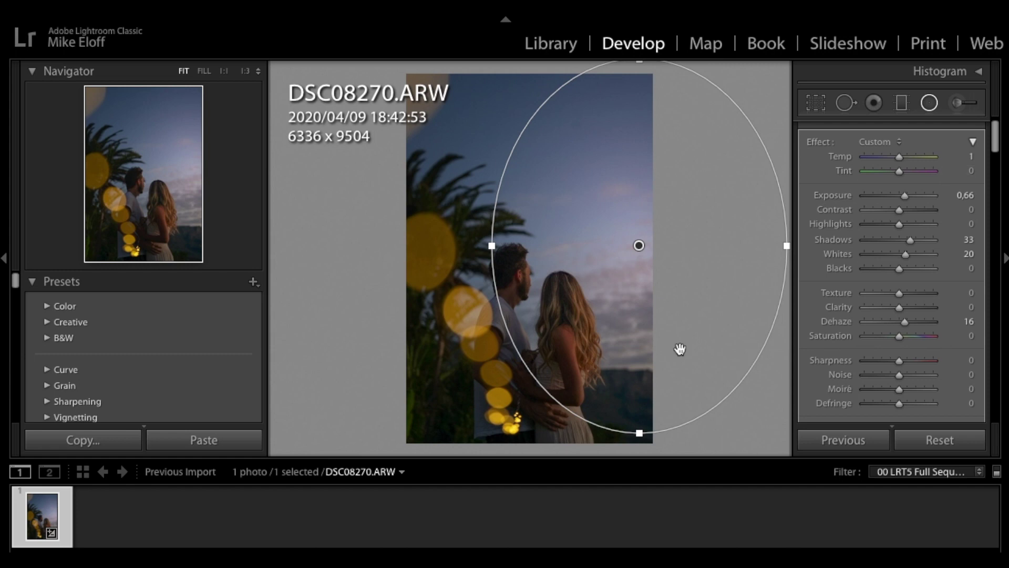
click(932, 103)
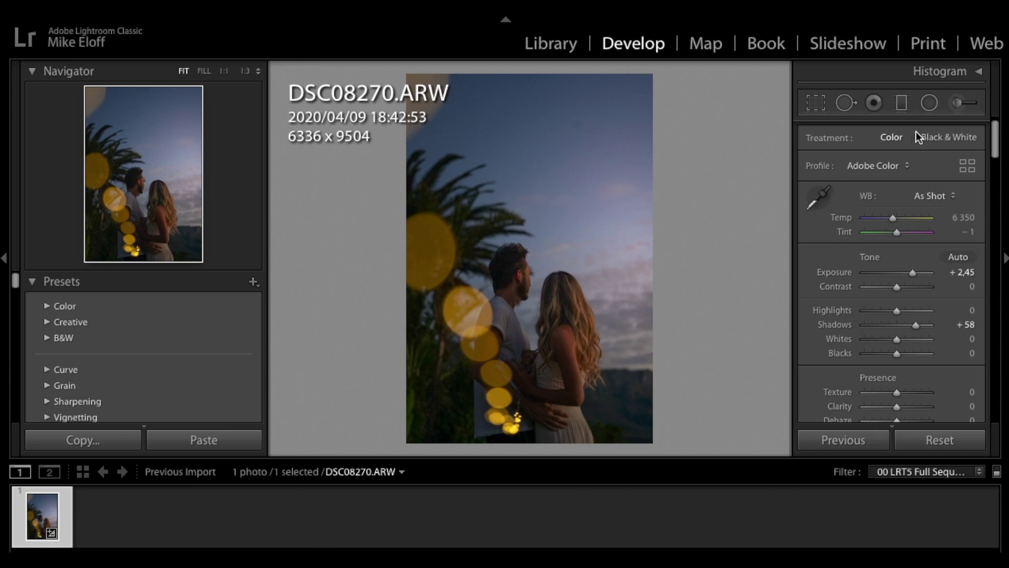
Delete the radial filter covering the woman and the sky
click(933, 103)
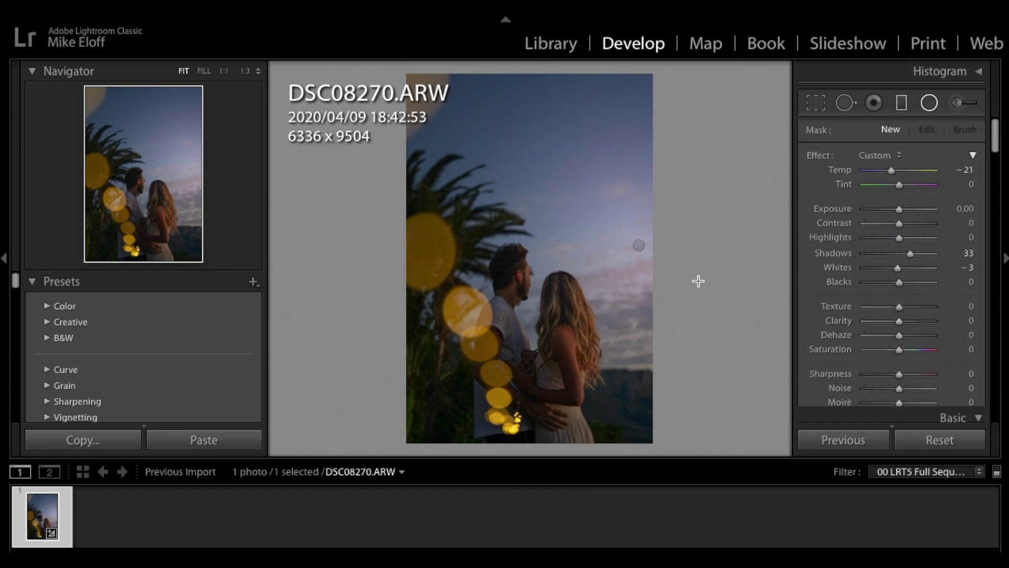
right_click(639, 246)
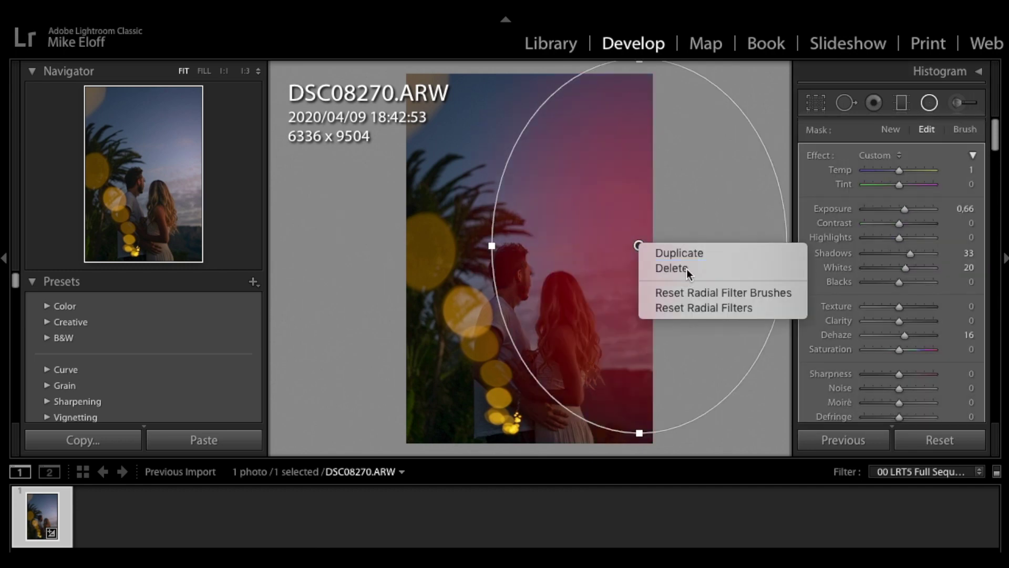
click(686, 269)
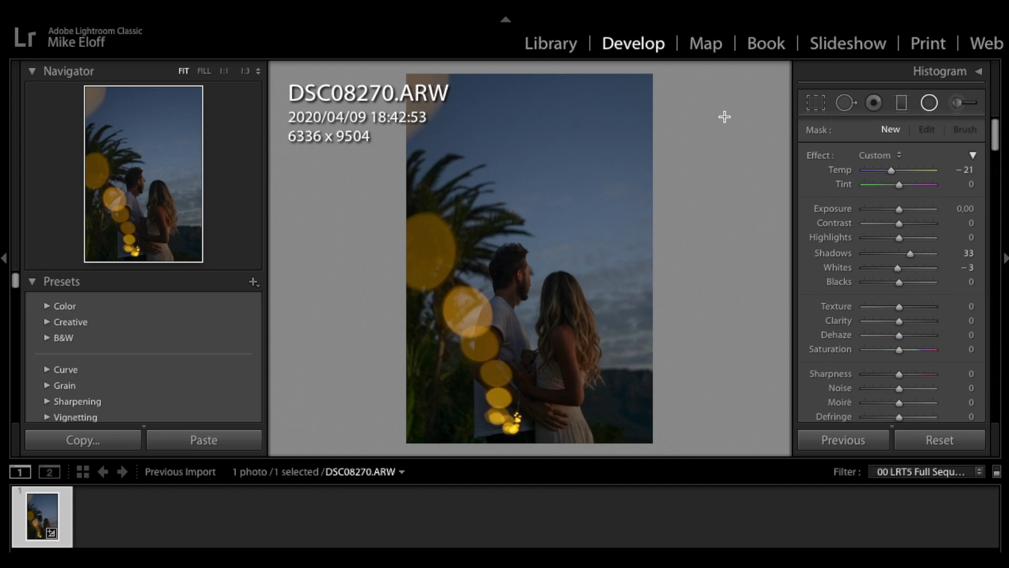
click(876, 108)
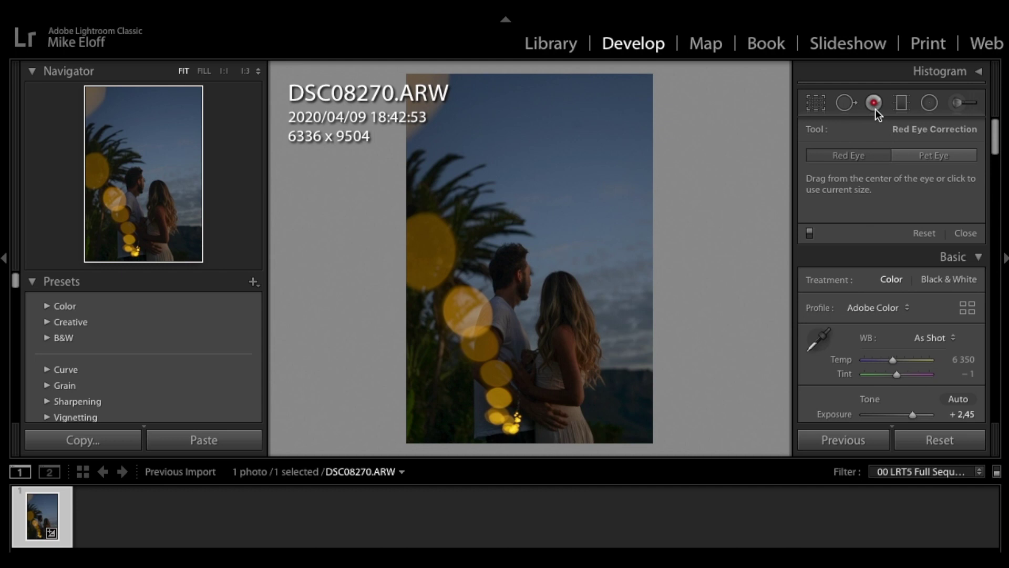
click(847, 108)
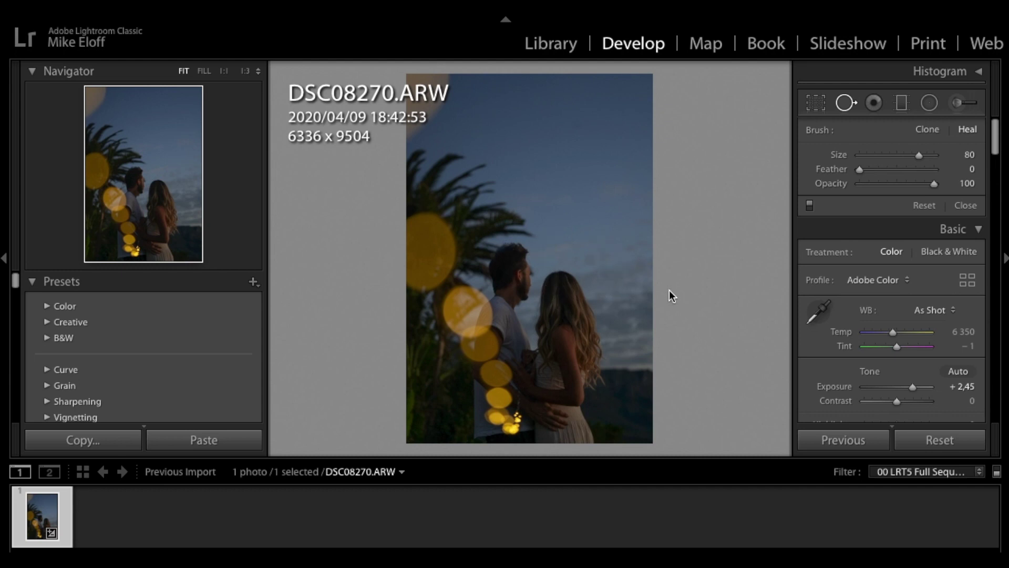
click(816, 104)
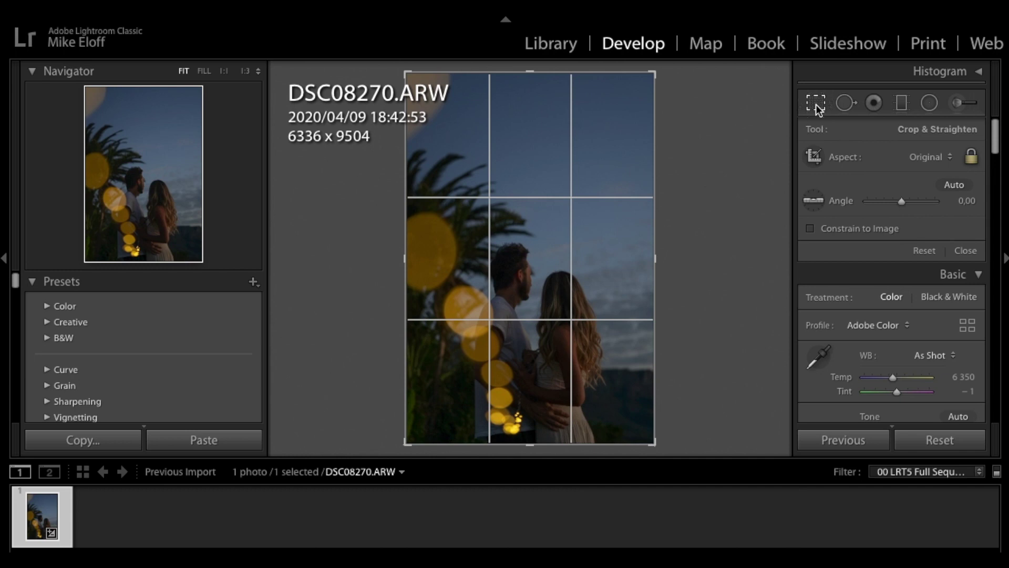
click(816, 104)
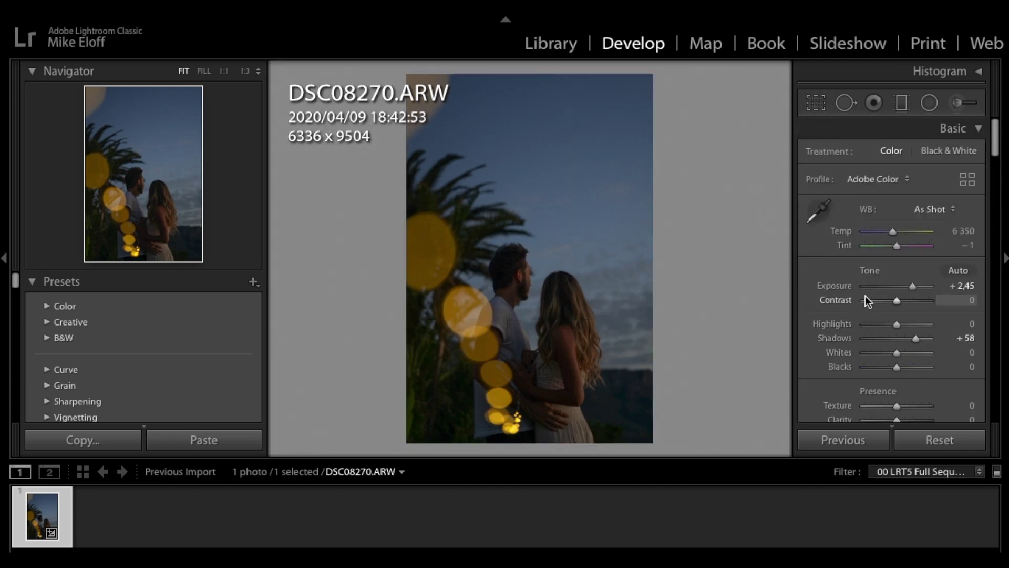
scroll(865, 299, down, 2)
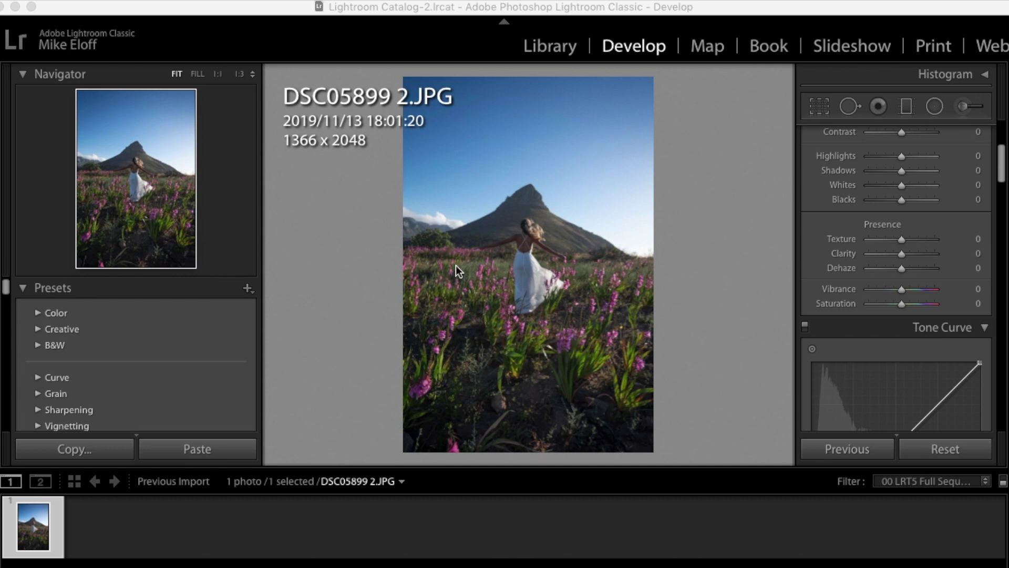
Balance the flower field photo's tones with Highlights -67, Shadows +47, Whites +30, Blacks +4 and Clarity +11
scroll(868, 260, up, 6)
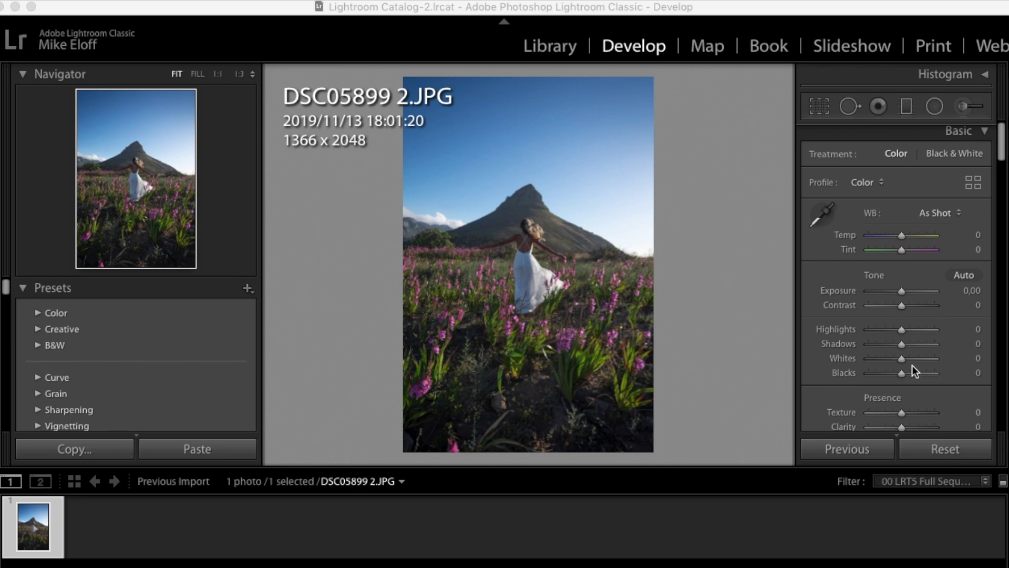
scroll(905, 360, up, 2)
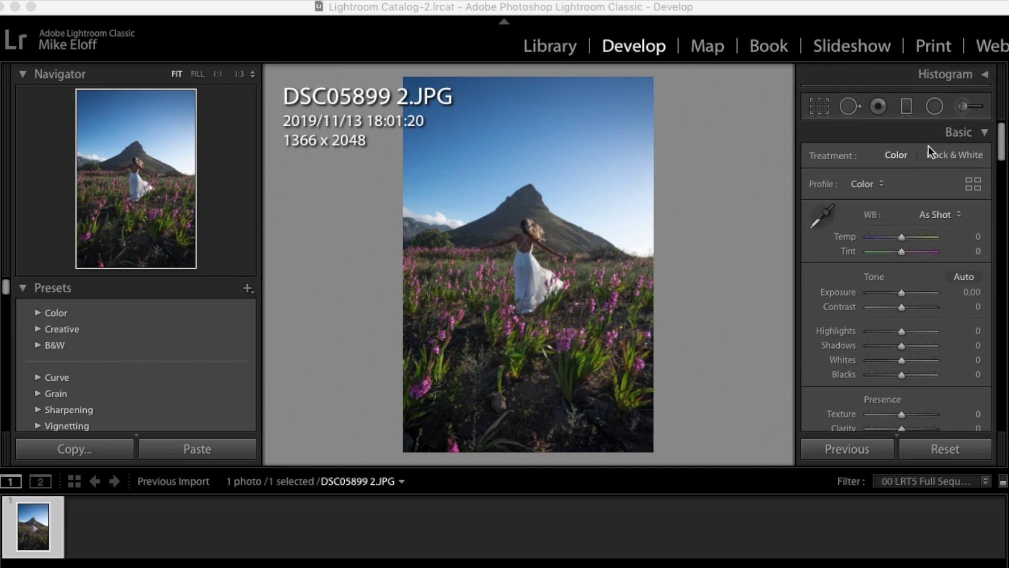
scroll(933, 281, down, 2)
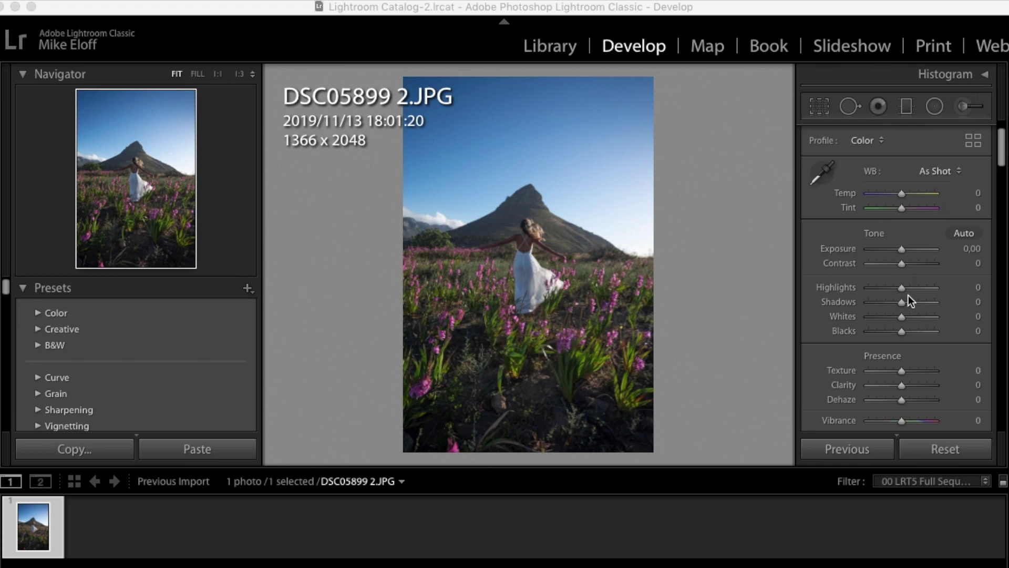
drag(911, 301, 904, 327)
drag(903, 383, 906, 383)
scroll(879, 323, down, 2)
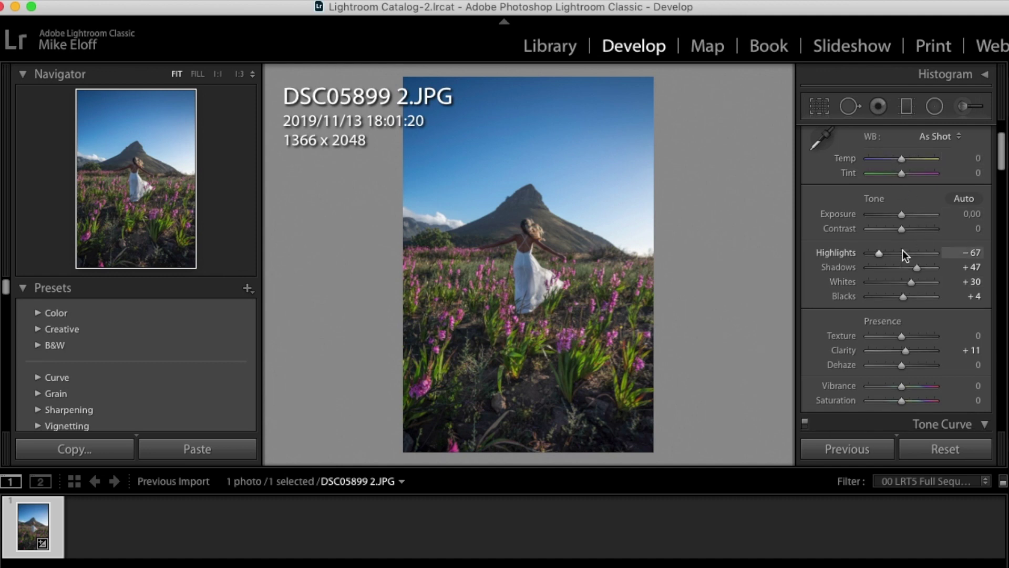
Look through the Tone Curve and the HSL Hue, Saturation and Luminance settings
scroll(904, 250, down, 5)
scroll(891, 247, down, 12)
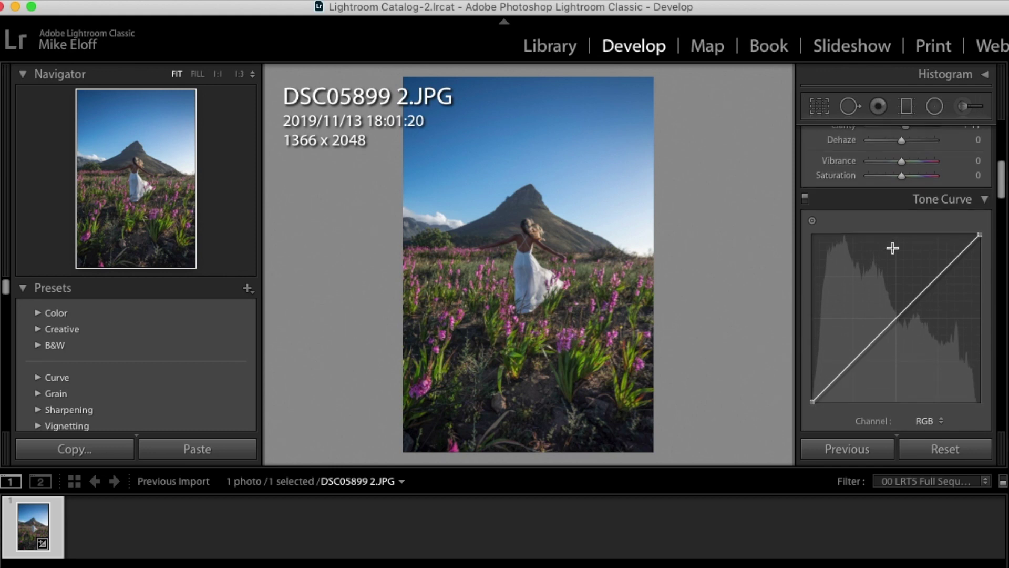
scroll(893, 247, down, 7)
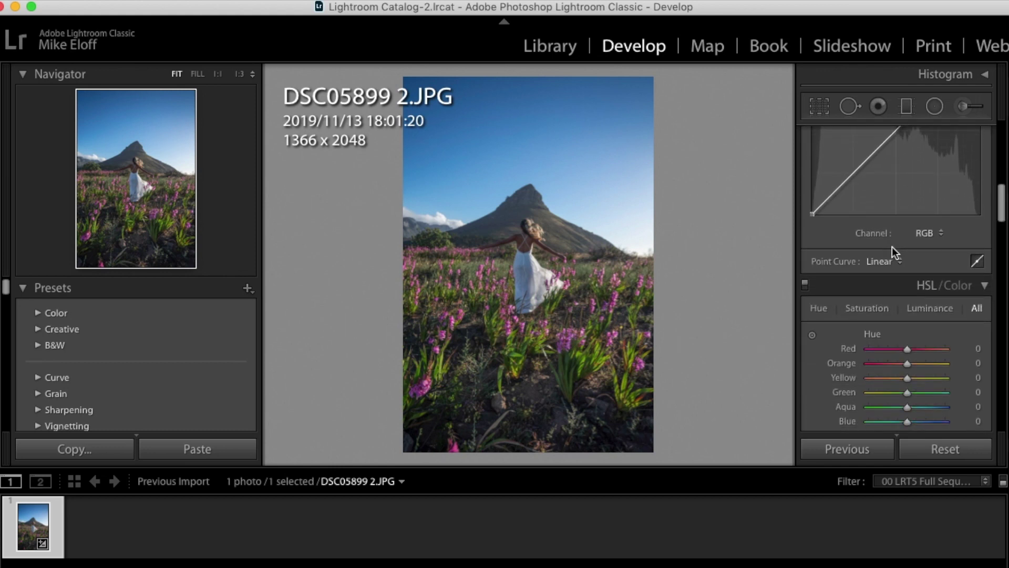
scroll(892, 248, up, 5)
scroll(893, 247, up, 3)
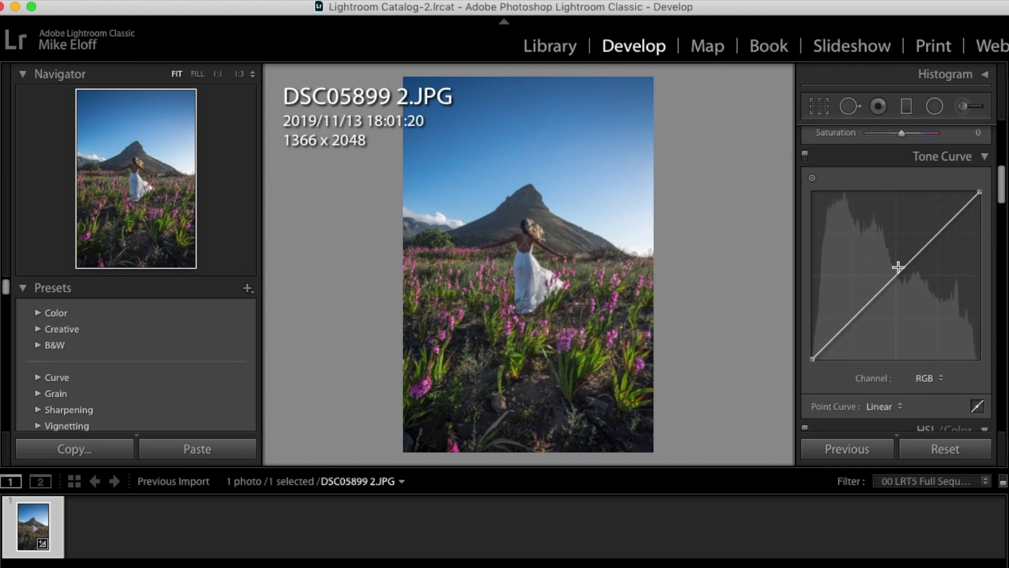
scroll(915, 279, down, 12)
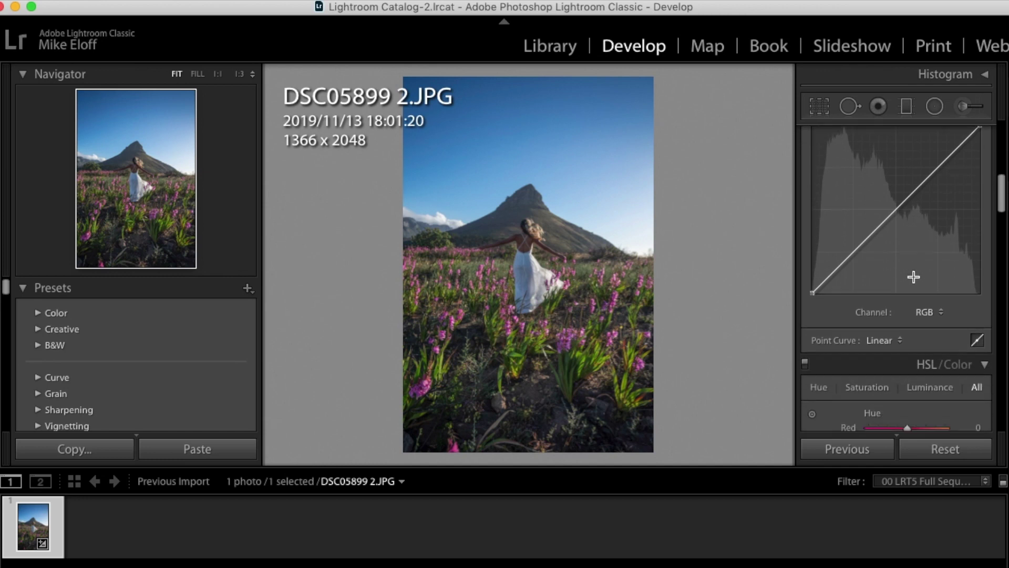
scroll(913, 263, down, 4)
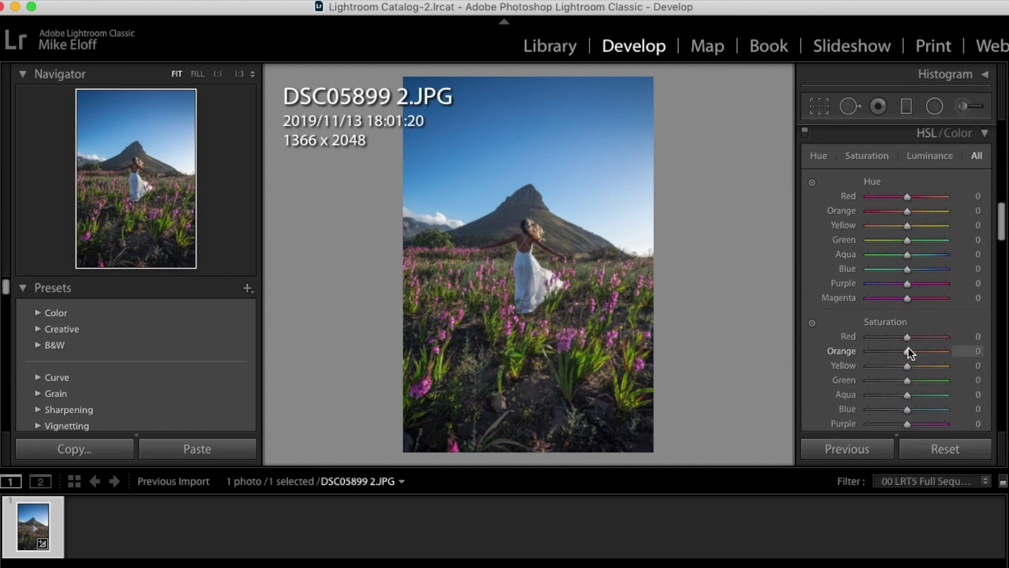
scroll(908, 347, down, 6)
scroll(908, 346, down, 5)
Shift the sky toward a softer teal by setting Blue Hue to -20 and Blue Saturation to -30
scroll(908, 346, up, 13)
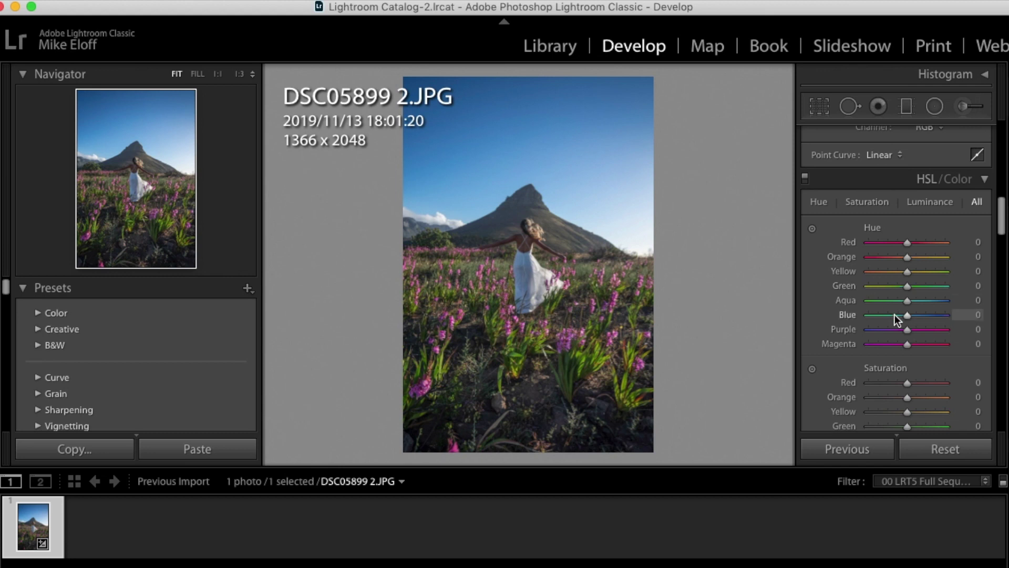
drag(909, 317, 900, 320)
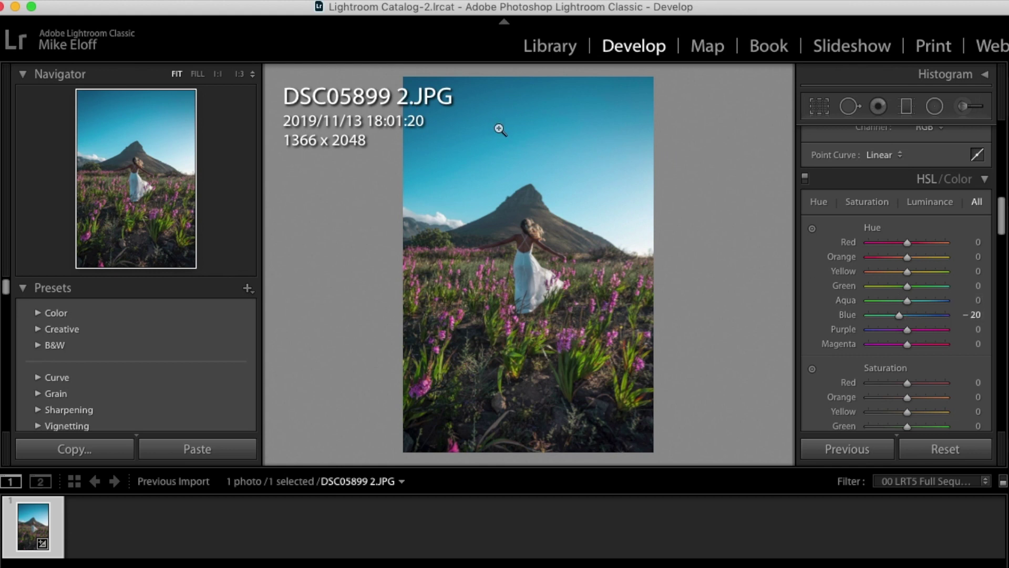
scroll(916, 322, down, 7)
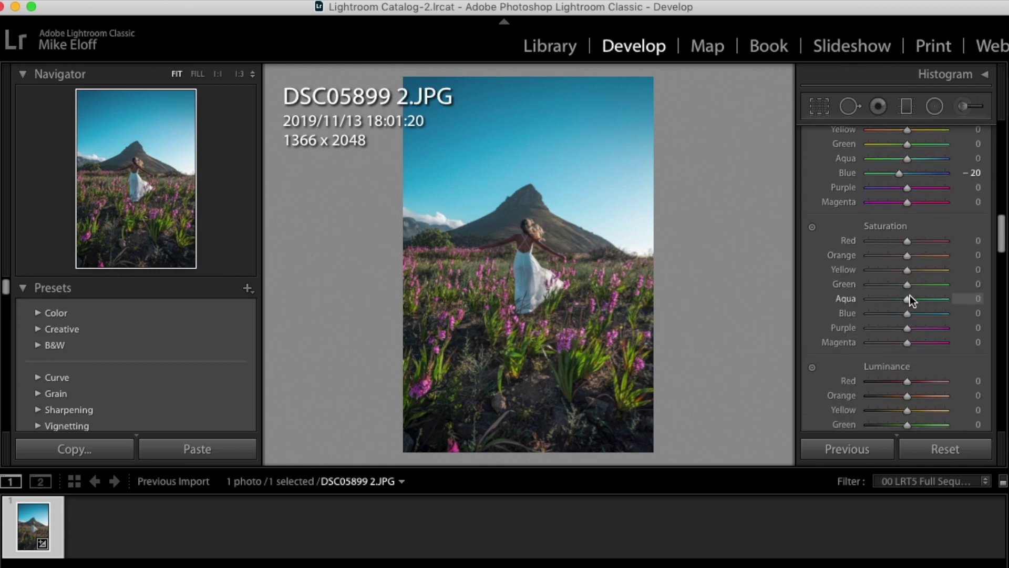
scroll(910, 299, up, 1)
drag(907, 315, 898, 314)
scroll(898, 314, down, 5)
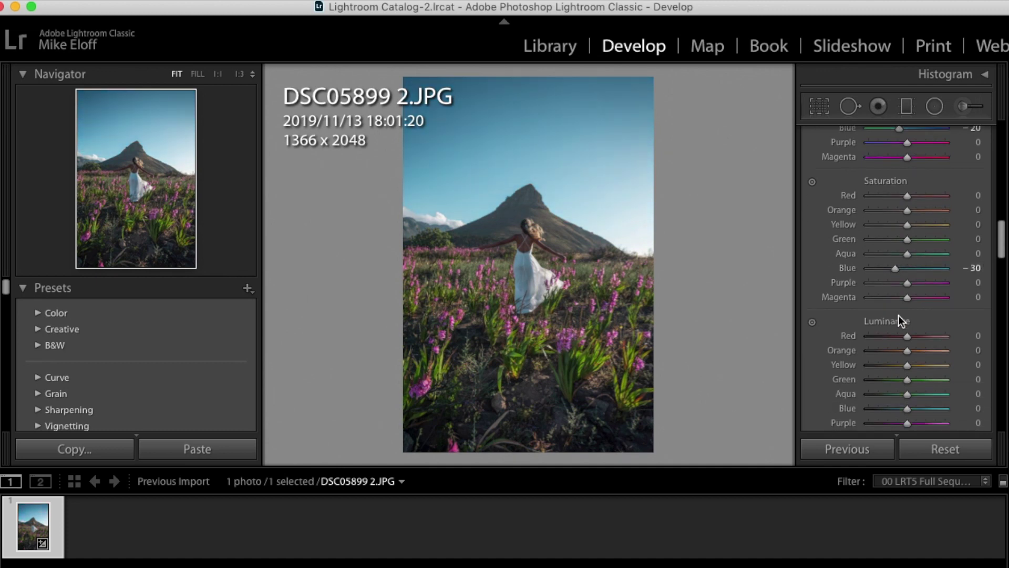
Darken and mute the sky by setting Blue Luminance to -26 and Blue Saturation to -41
drag(909, 357, 895, 359)
scroll(891, 238, up, 1)
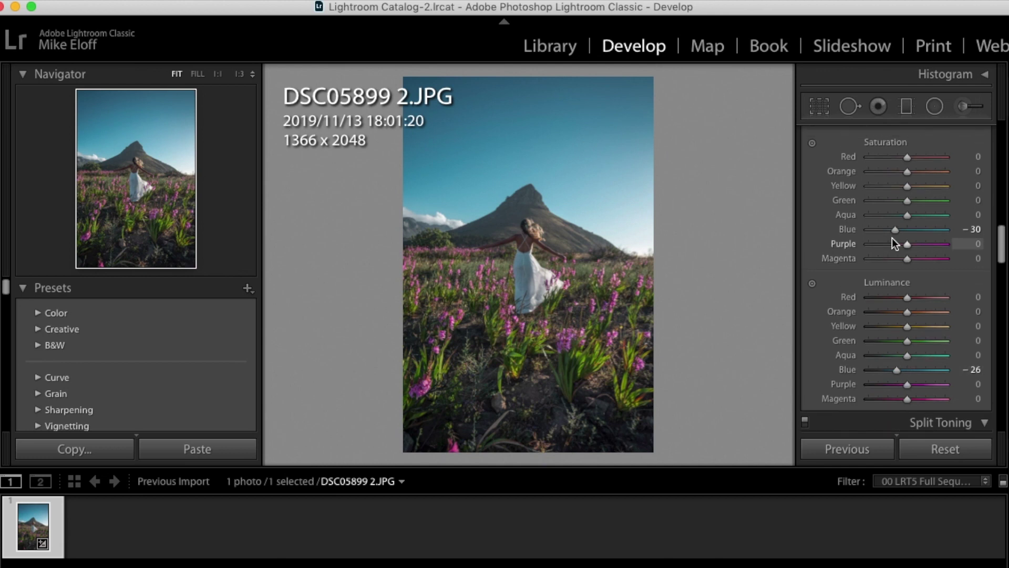
drag(894, 230, 892, 229)
scroll(924, 250, down, 1)
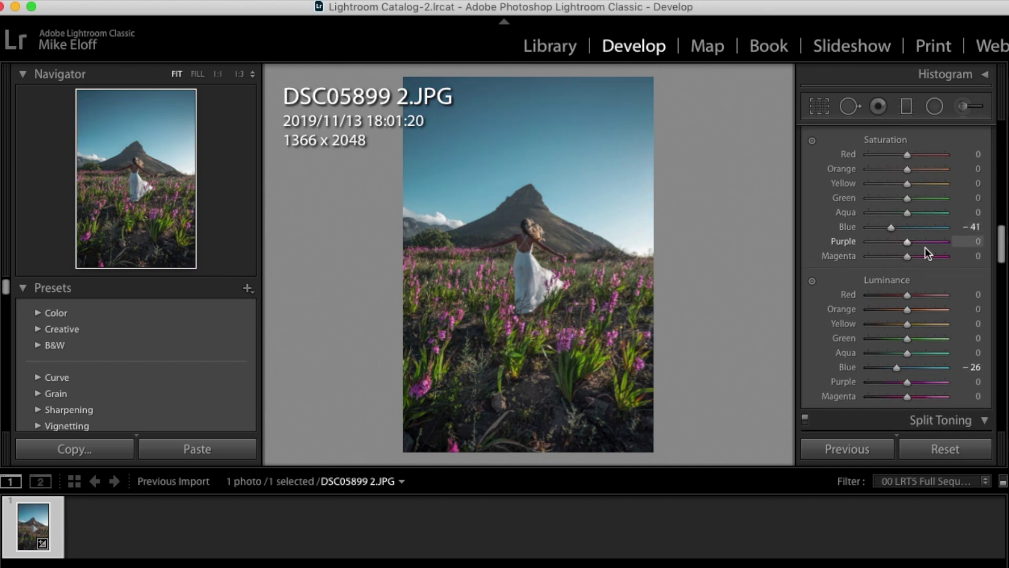
Shift the foliage colors by setting Yellow Hue to +19 and Green Hue to +18
scroll(930, 286, up, 3)
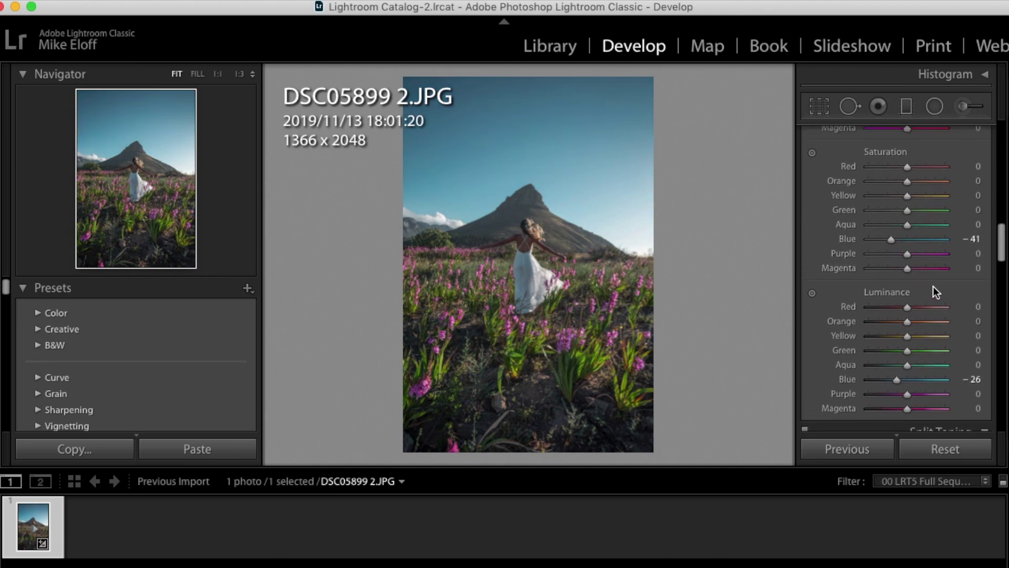
scroll(933, 286, up, 1)
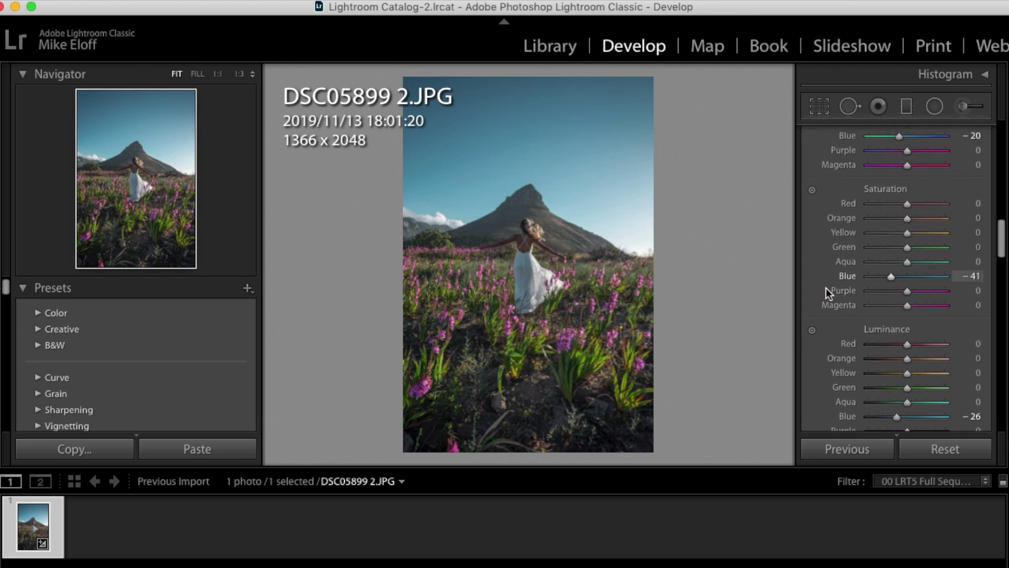
scroll(905, 231, up, 7)
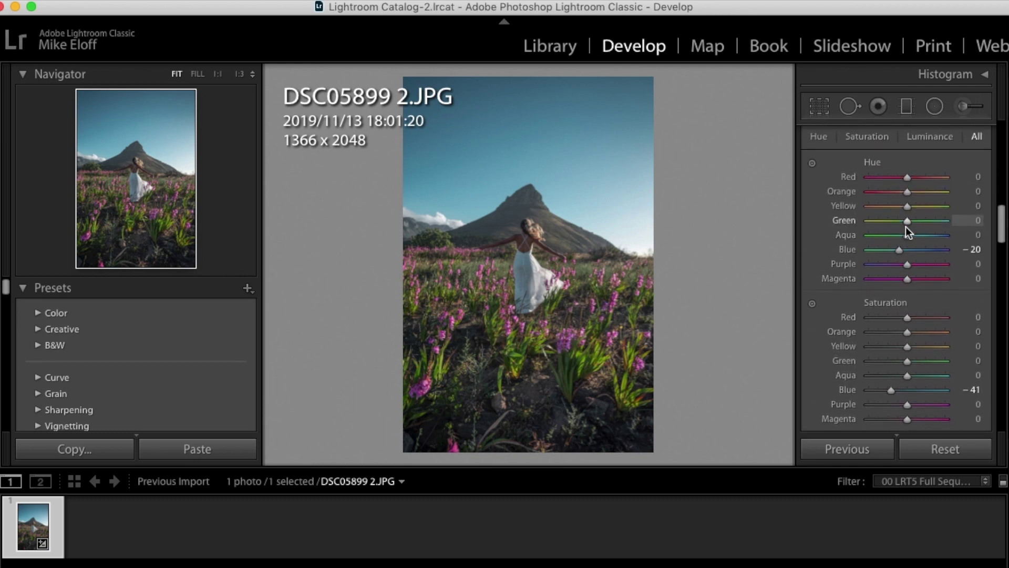
drag(903, 213, 898, 211)
drag(906, 208, 913, 231)
Set Saturation to -30 for Yellow, -31 for Green and +4 for Aqua, and check the foliage up close
scroll(911, 254, down, 2)
mouse_move(908, 319)
mouse_down()
mouse_move(897, 317)
mouse_move(909, 315)
mouse_move(896, 309)
mouse_move(901, 291)
mouse_move(897, 307)
mouse_up()
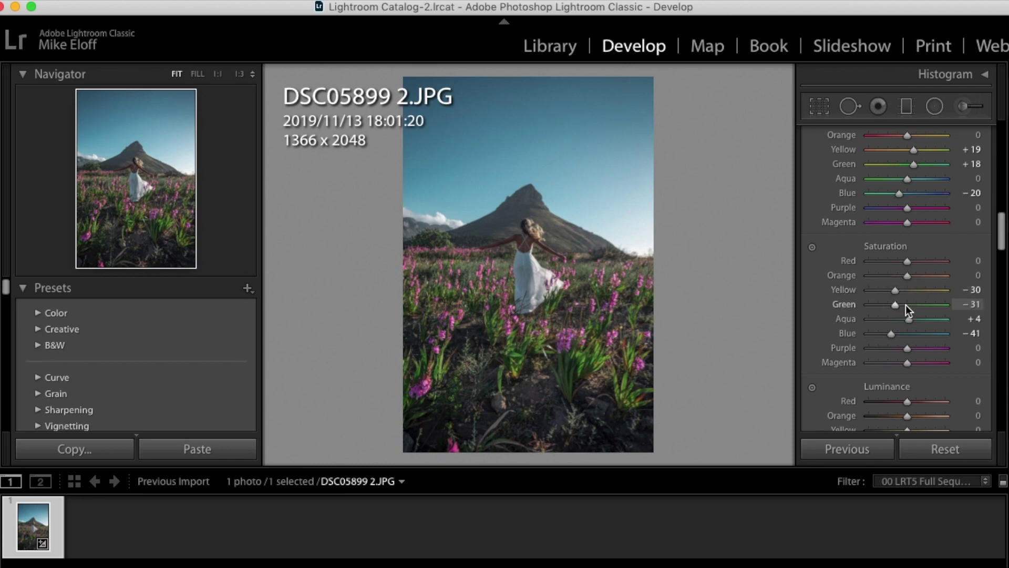
click(576, 374)
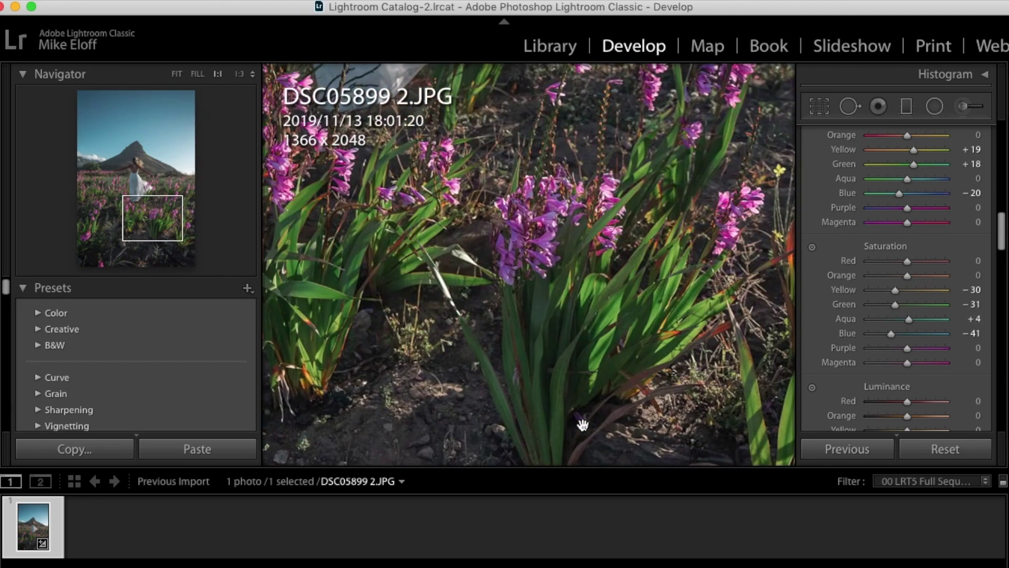
click(618, 299)
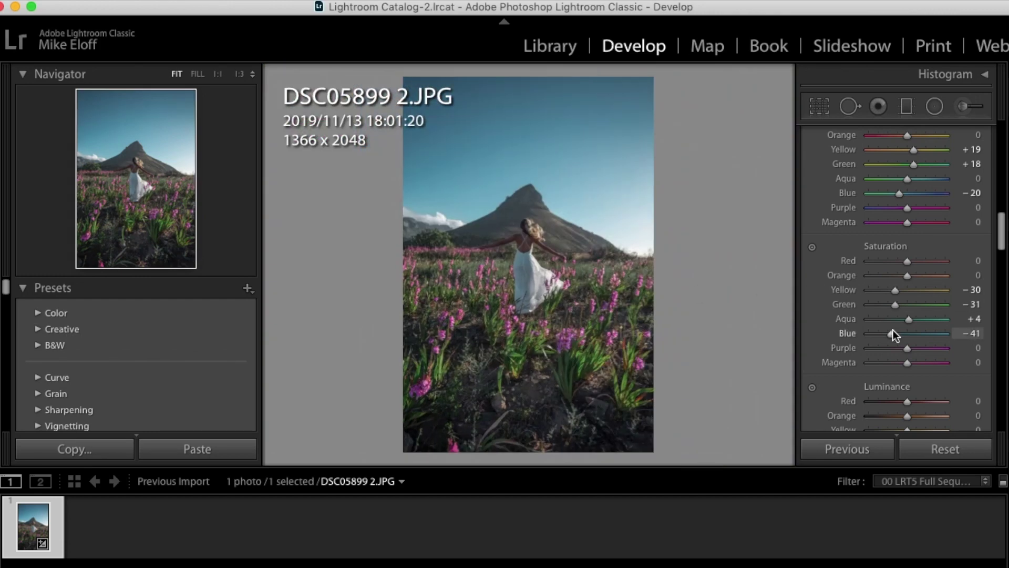
Brighten the foliage by setting Luminance to +44 for Yellow and +32 for Green, and check the photo up close
scroll(923, 317, down, 3)
scroll(923, 317, down, 2)
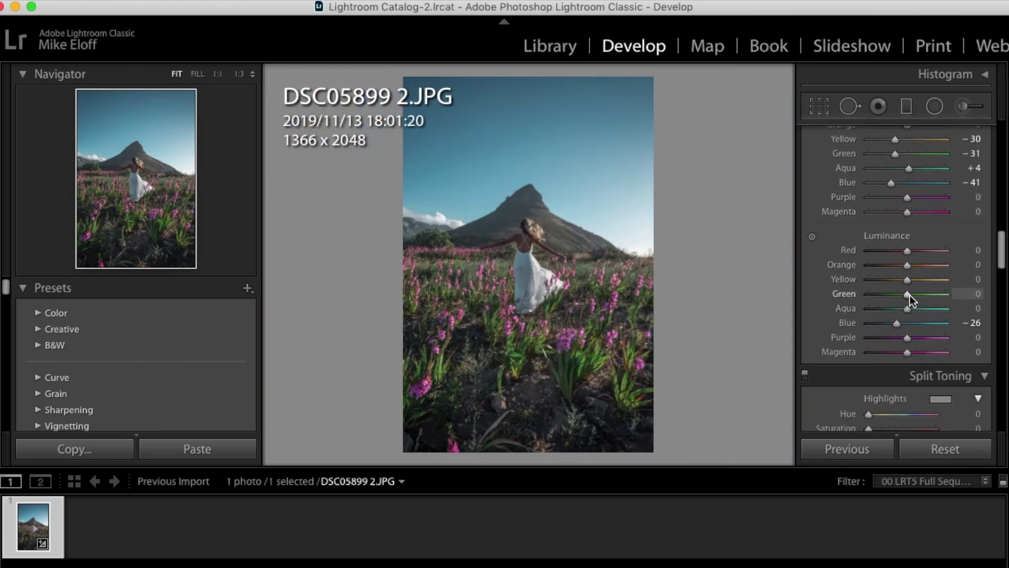
drag(908, 294, 924, 279)
scroll(926, 283, up, 1)
scroll(915, 258, up, 8)
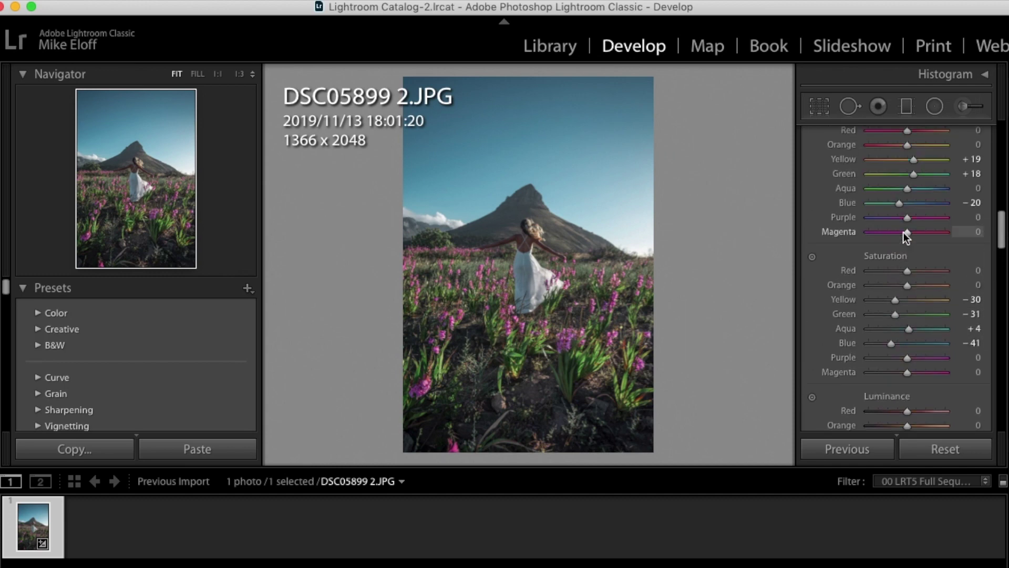
click(570, 321)
drag(652, 268, 679, 234)
click(678, 234)
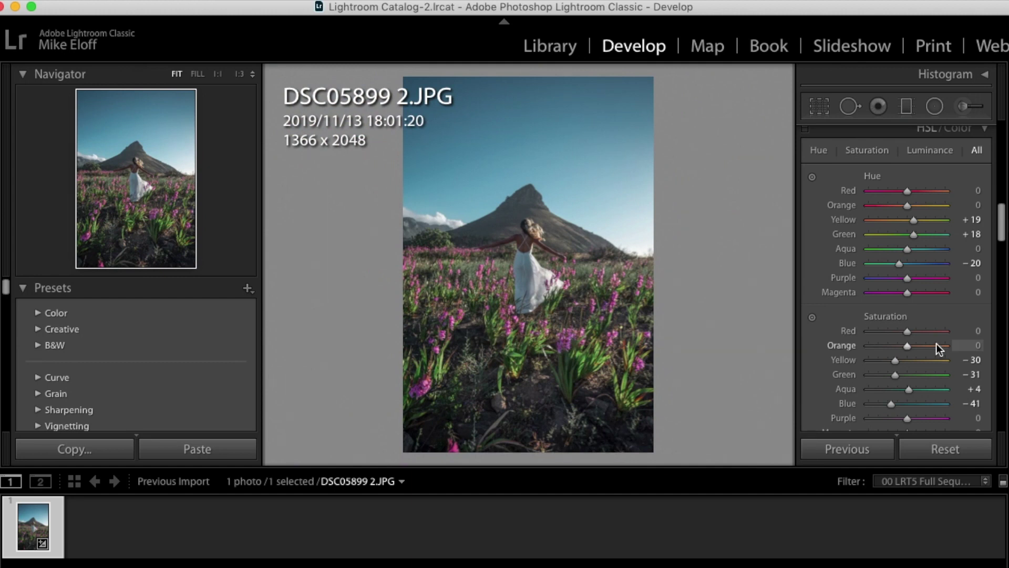
Split-tone the photo with Highlights Hue 16 and Saturation 15, and Shadows Hue 7 and Saturation 6
scroll(915, 336, down, 2)
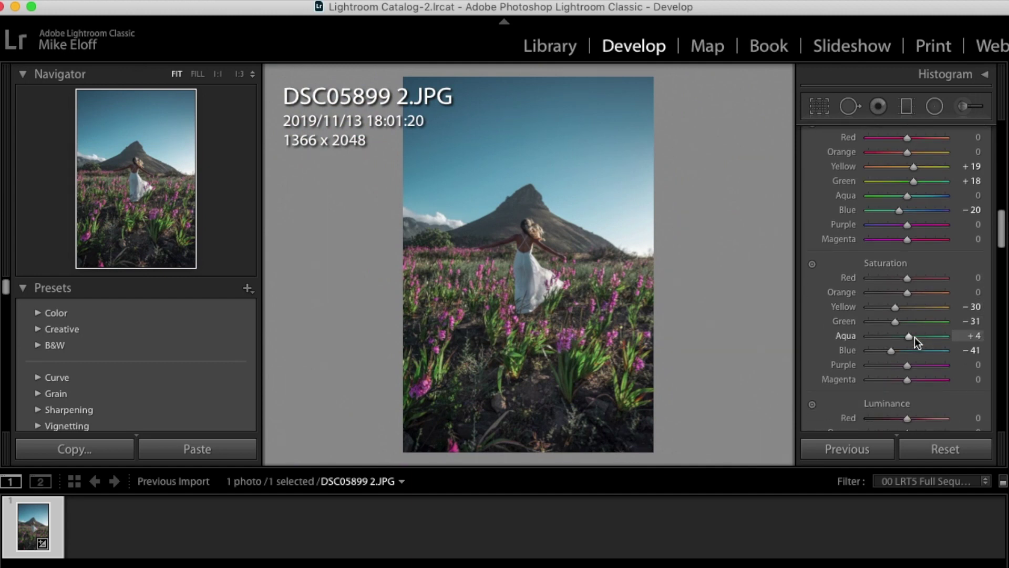
scroll(887, 318, down, 1)
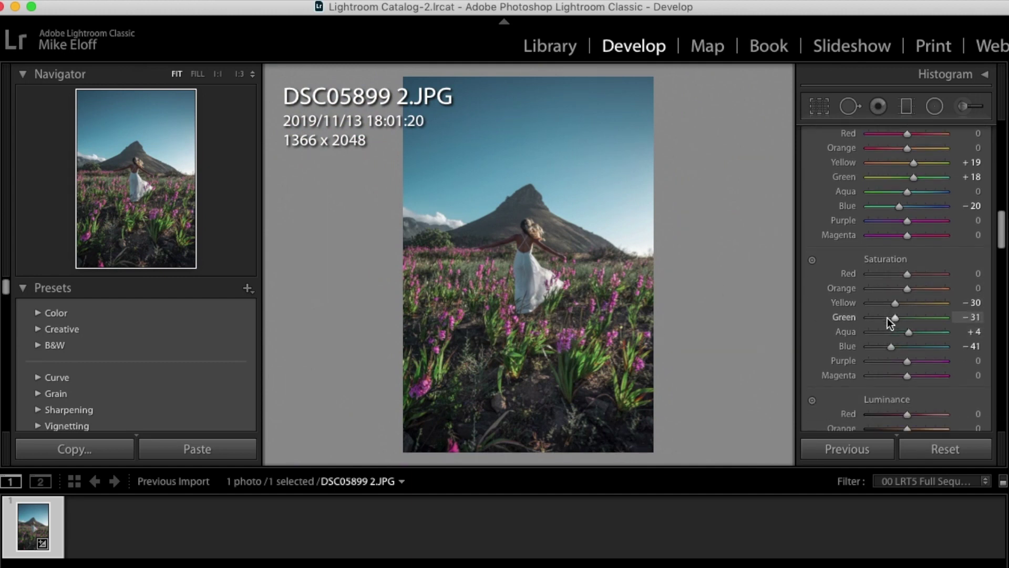
scroll(894, 320, down, 10)
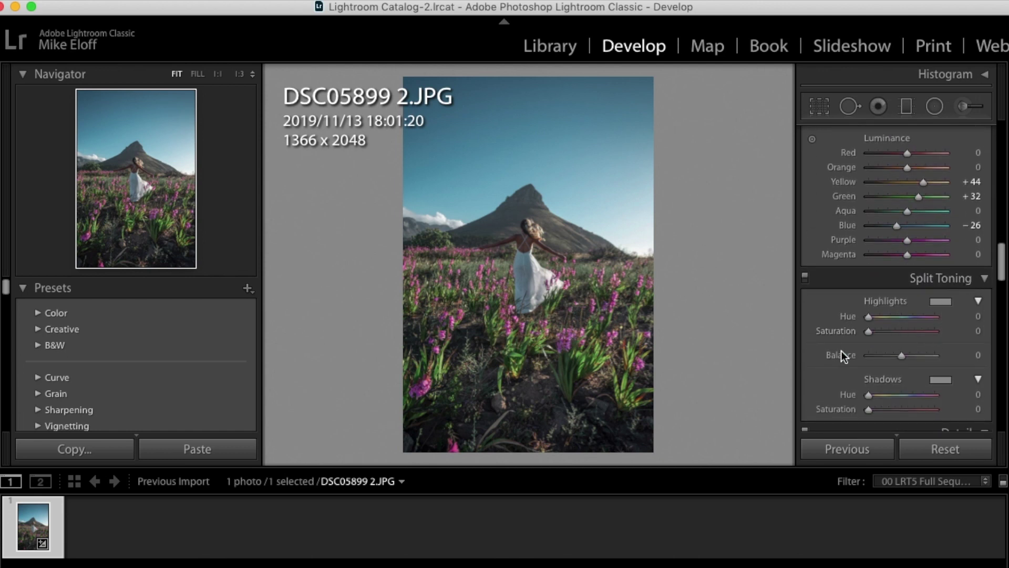
mouse_move(869, 332)
mouse_down()
mouse_move(875, 318)
mouse_move(875, 349)
mouse_up()
scroll(876, 349, down, 3)
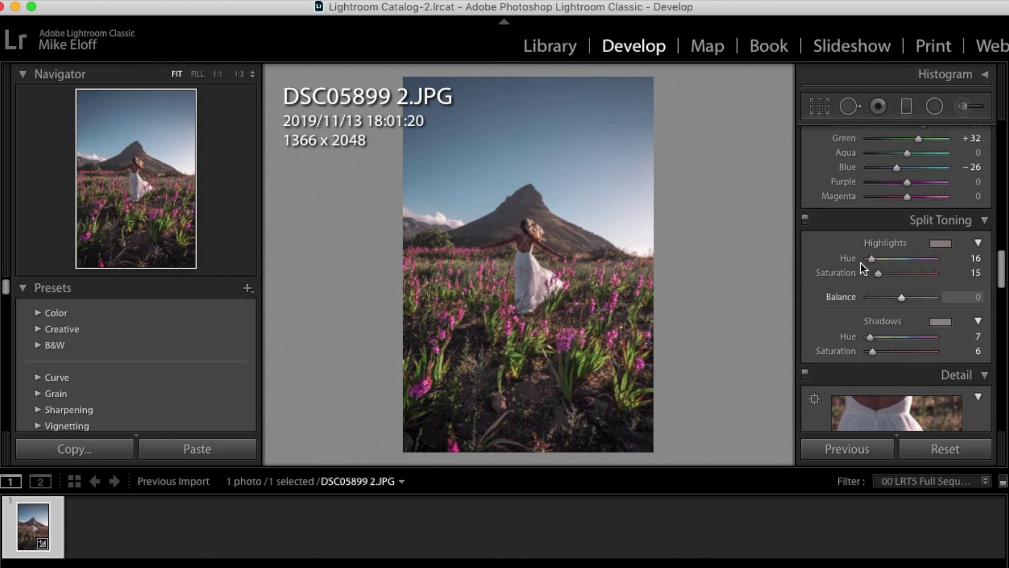
Shift the Split Toning Balance to -19 and inspect the toned photo up close
drag(893, 298, 892, 297)
click(606, 301)
drag(565, 253, 663, 180)
click(626, 296)
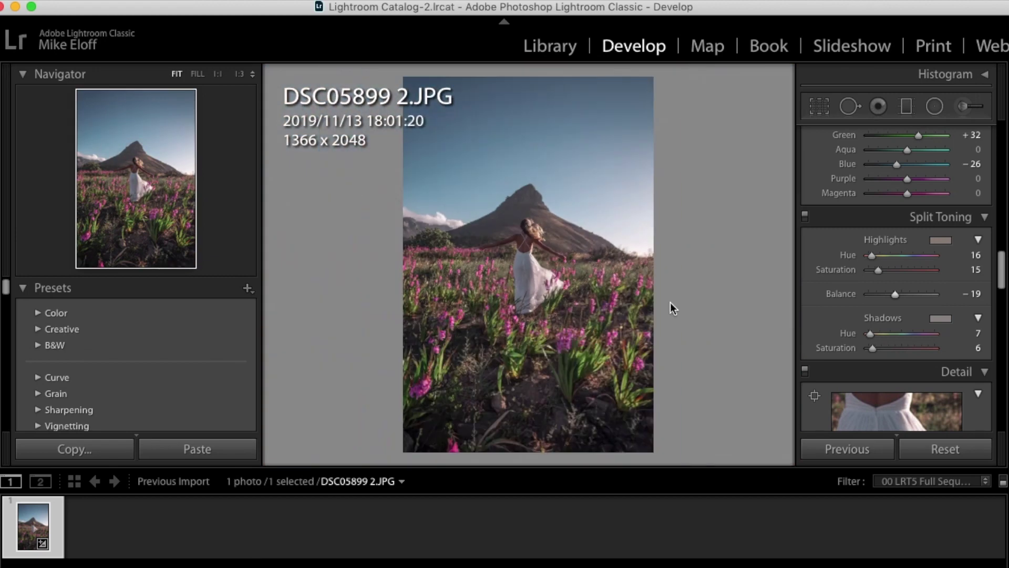
Set Noise Reduction Luminance to 13 and inspect the woman and surrounding flowers up close
scroll(894, 368, down, 3)
scroll(893, 366, down, 2)
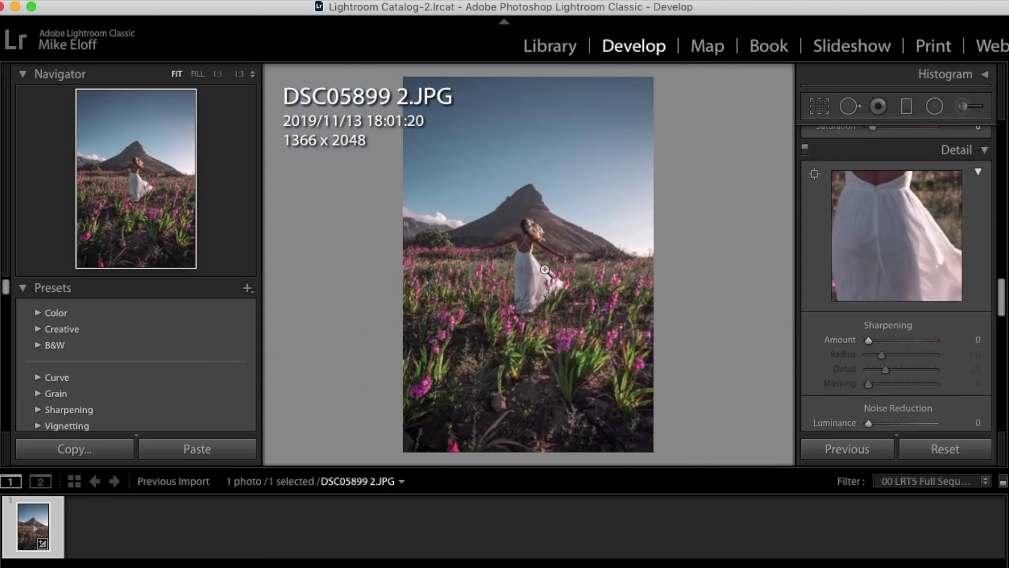
click(532, 247)
click(602, 237)
scroll(884, 342, down, 2)
drag(869, 319, 875, 321)
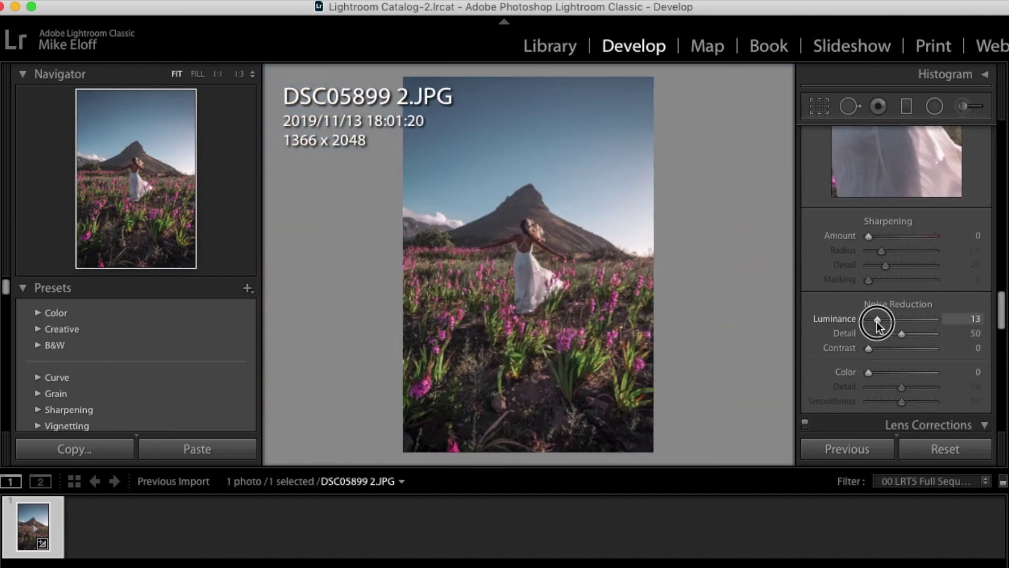
click(556, 253)
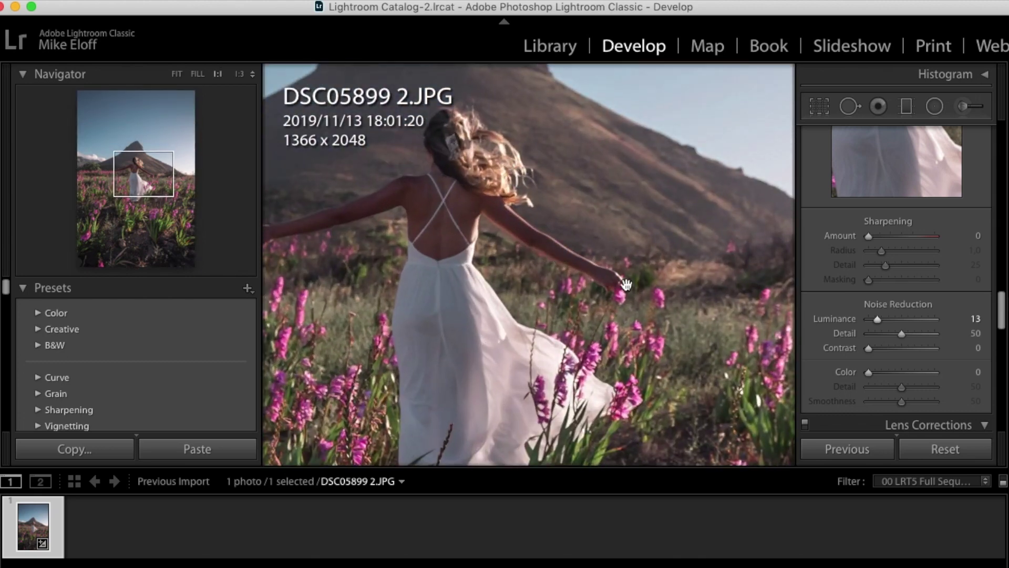
drag(458, 284, 613, 242)
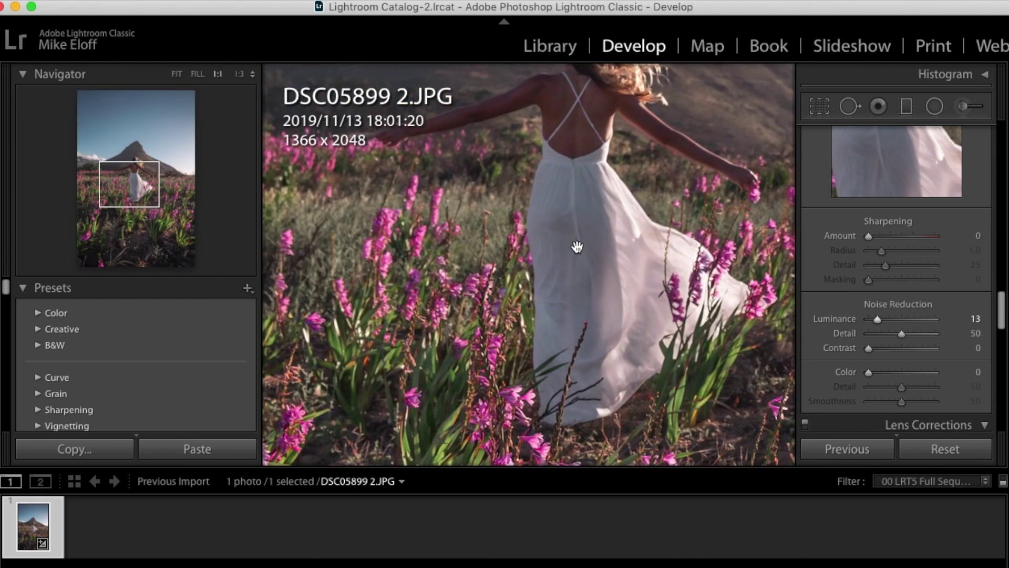
click(591, 262)
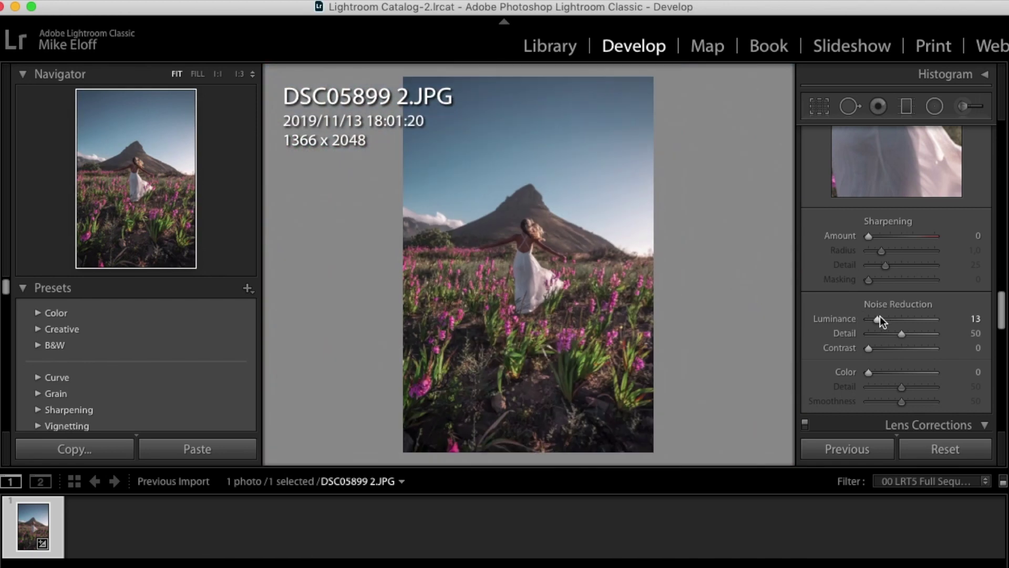
Add subtle film grain with an Amount of 9, judging its strength on the woman up close
scroll(898, 322, down, 1)
scroll(874, 310, down, 10)
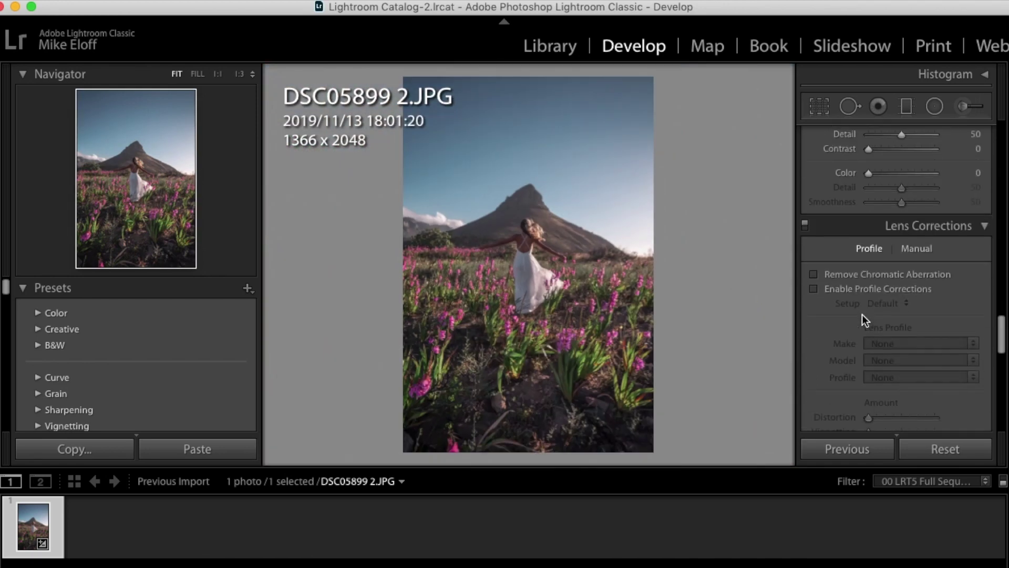
scroll(863, 316, down, 10)
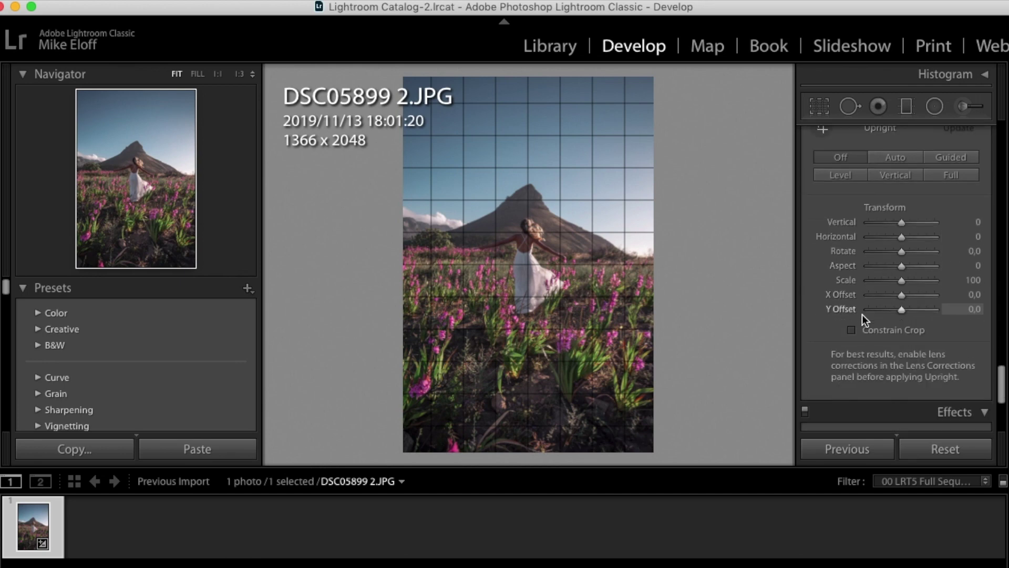
scroll(862, 315, down, 6)
drag(870, 360, 882, 358)
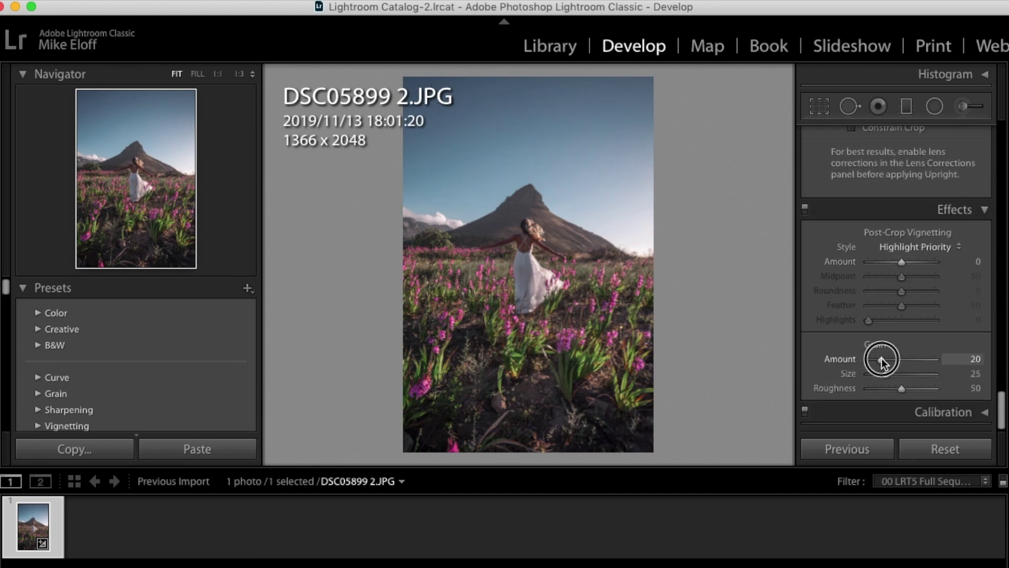
click(548, 251)
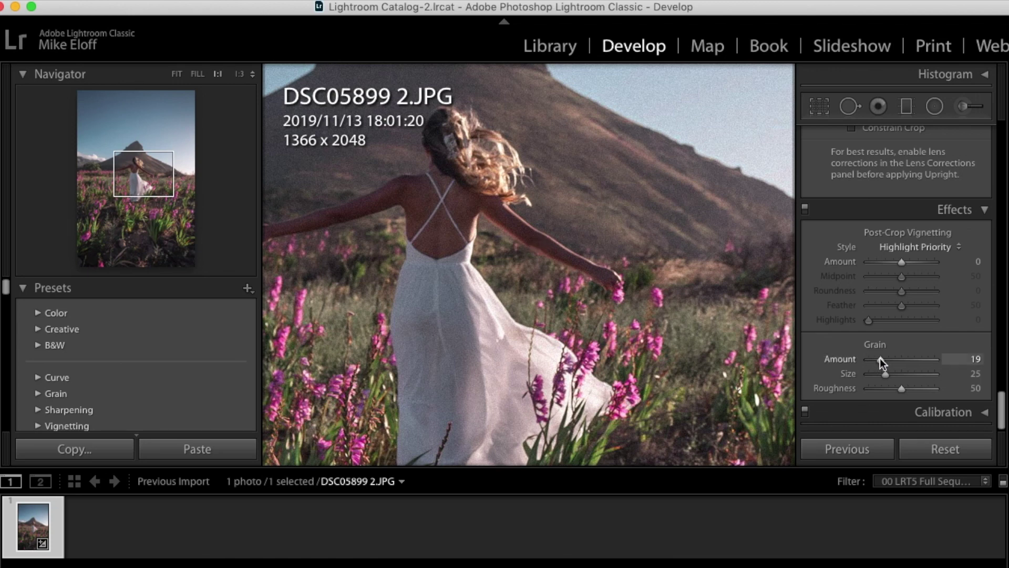
drag(879, 358, 873, 359)
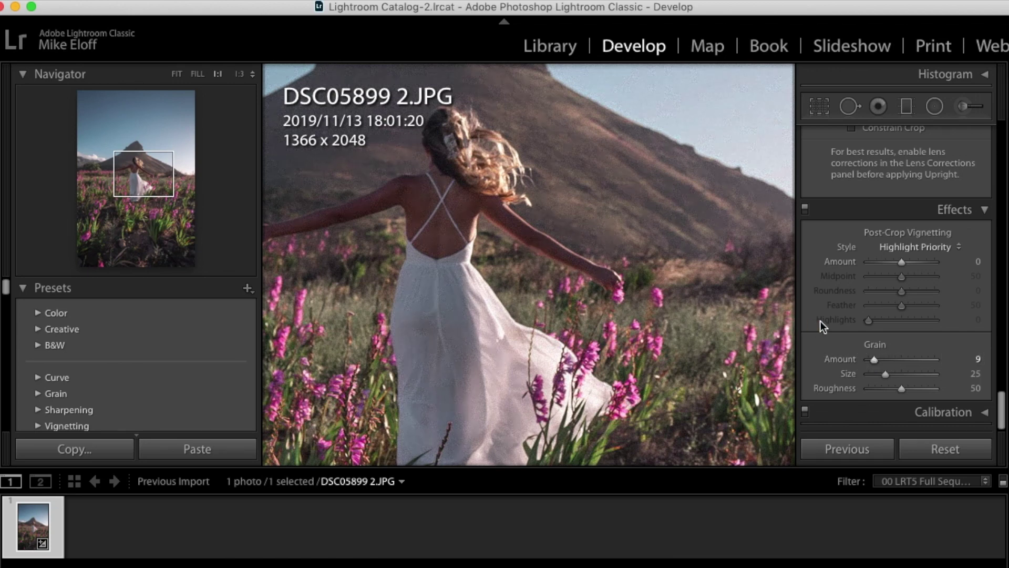
click(677, 227)
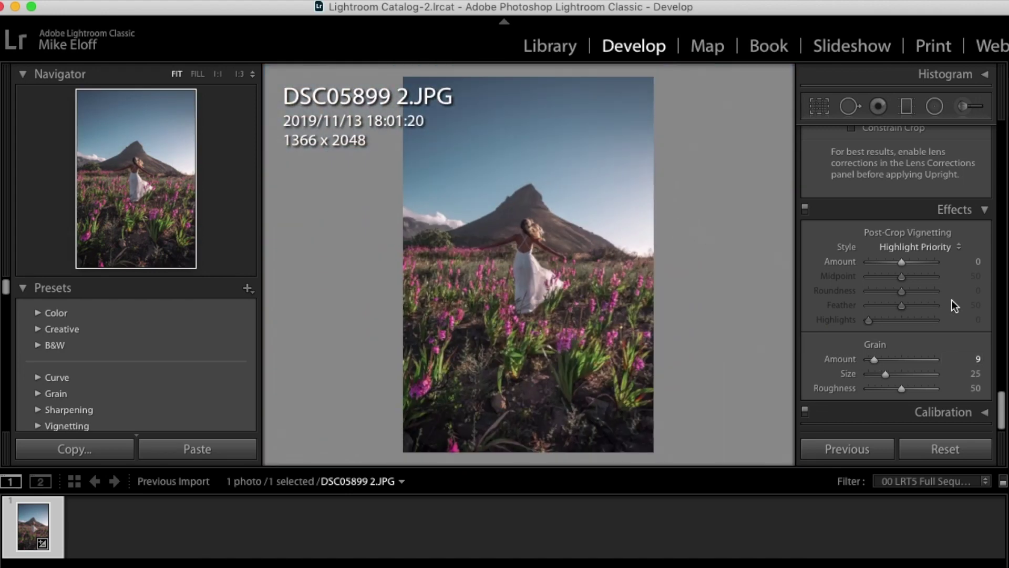
Fade the blacks on the RGB tone curve by adding midtone and shadow anchor points and raising the black point
scroll(923, 280, up, 15)
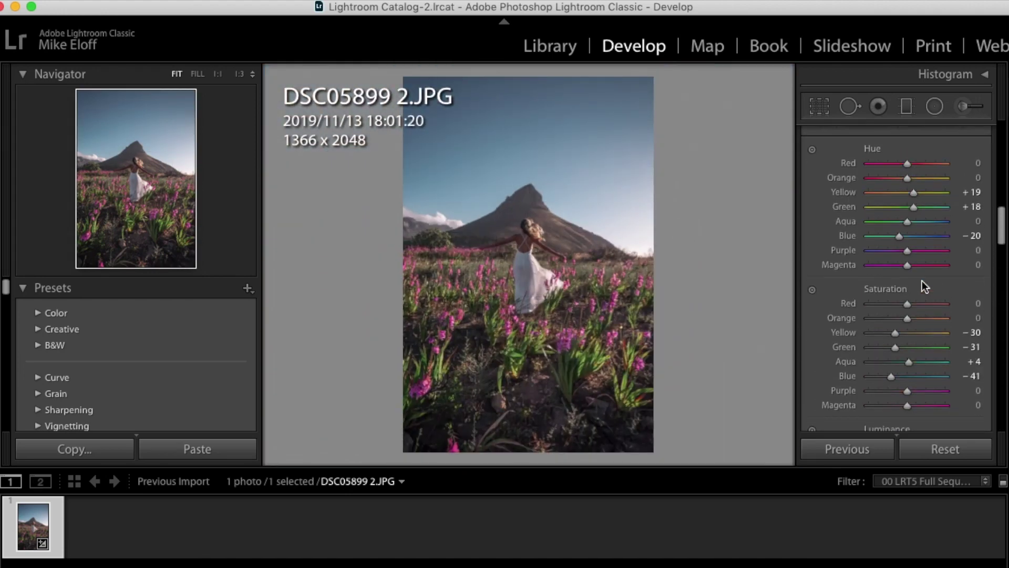
scroll(922, 281, down, 10)
scroll(922, 280, up, 3)
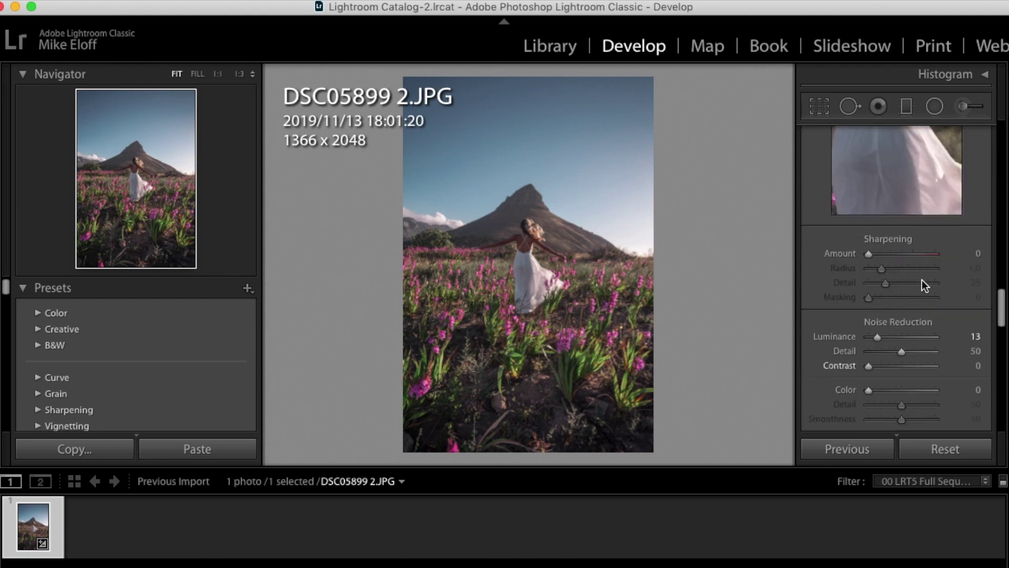
scroll(922, 279, up, 10)
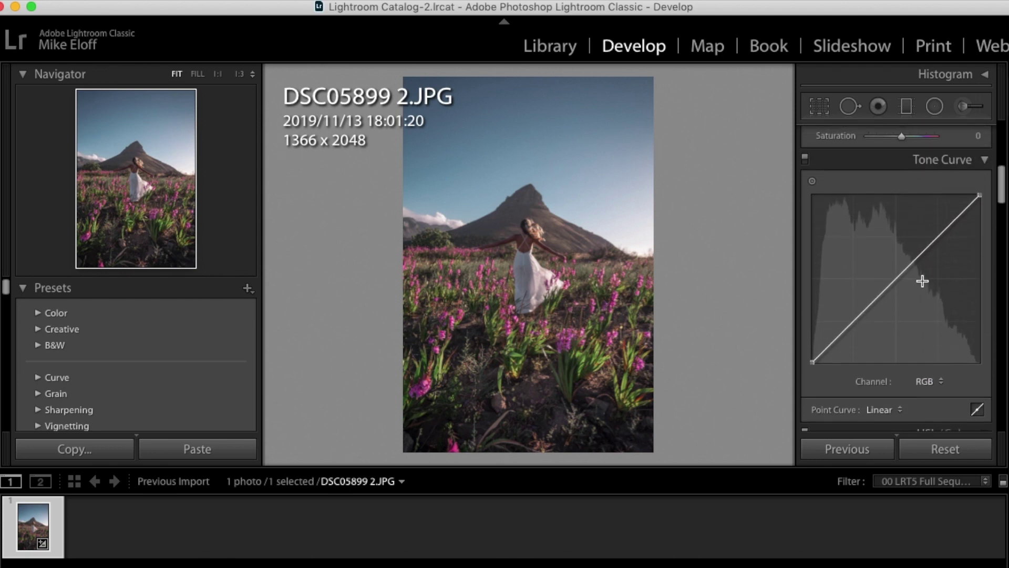
scroll(930, 284, down, 1)
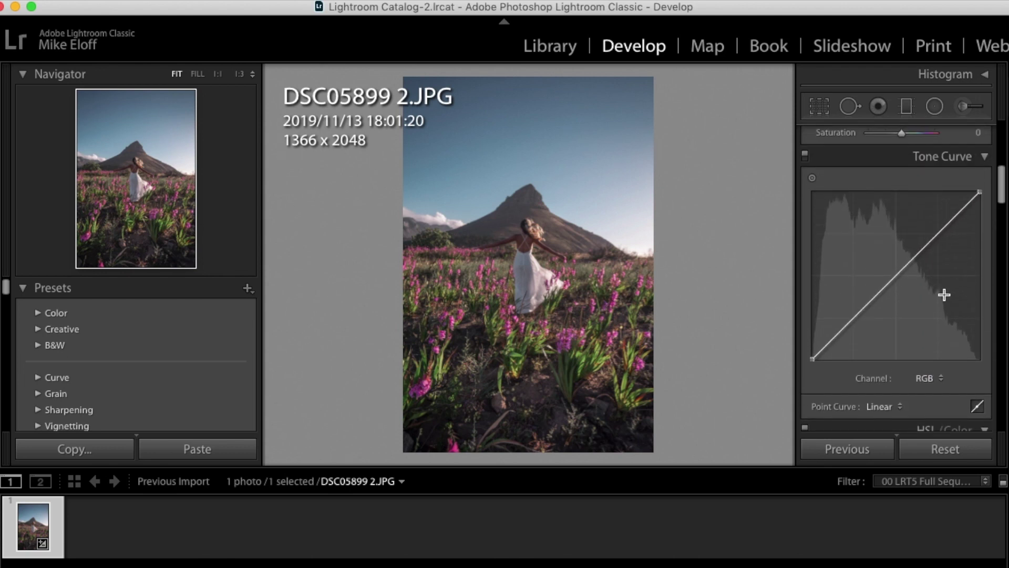
click(893, 280)
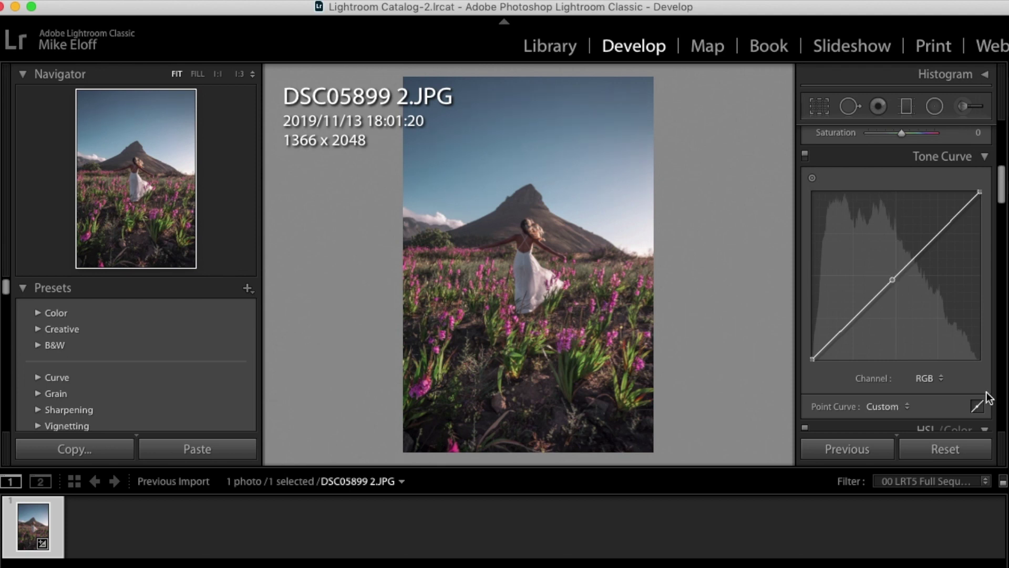
click(855, 316)
click(837, 336)
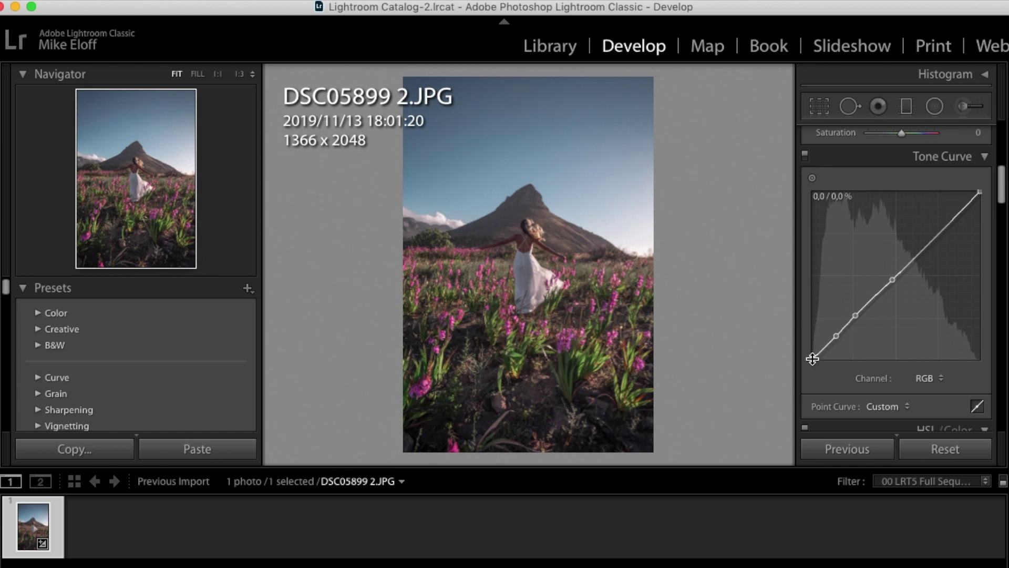
mouse_move(813, 358)
mouse_down()
mouse_move(804, 348)
mouse_move(842, 337)
mouse_move(811, 340)
mouse_up()
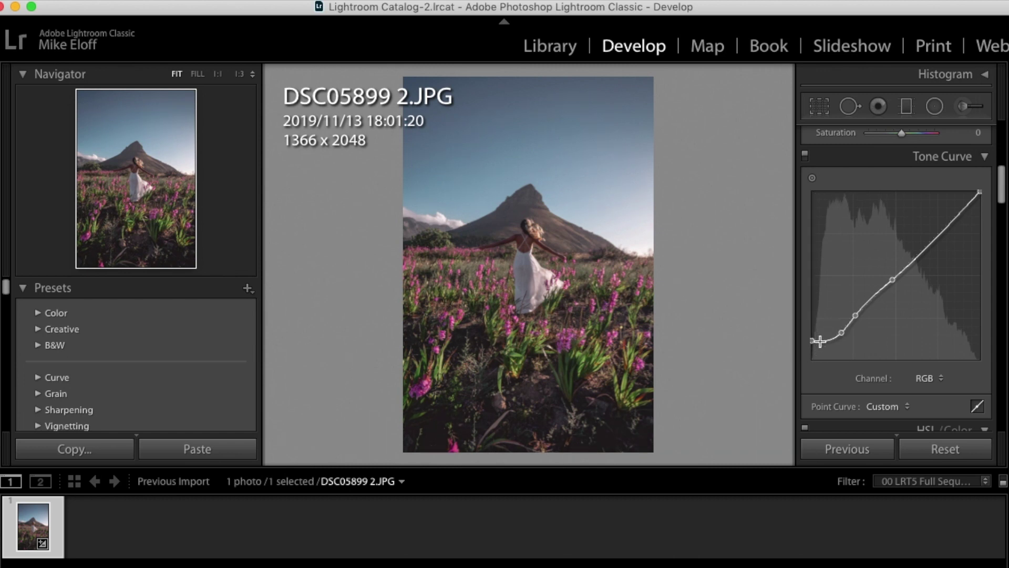
Rebalance the basic tones by setting Shadows to +64, Whites to +52 and Blacks to -2
scroll(911, 356, up, 10)
scroll(912, 358, up, 2)
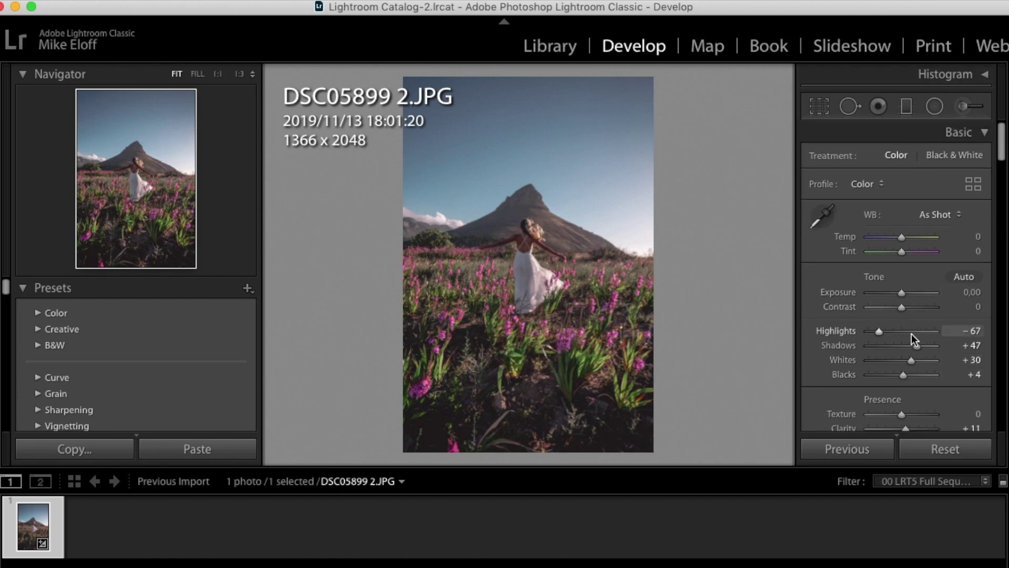
drag(923, 347, 900, 379)
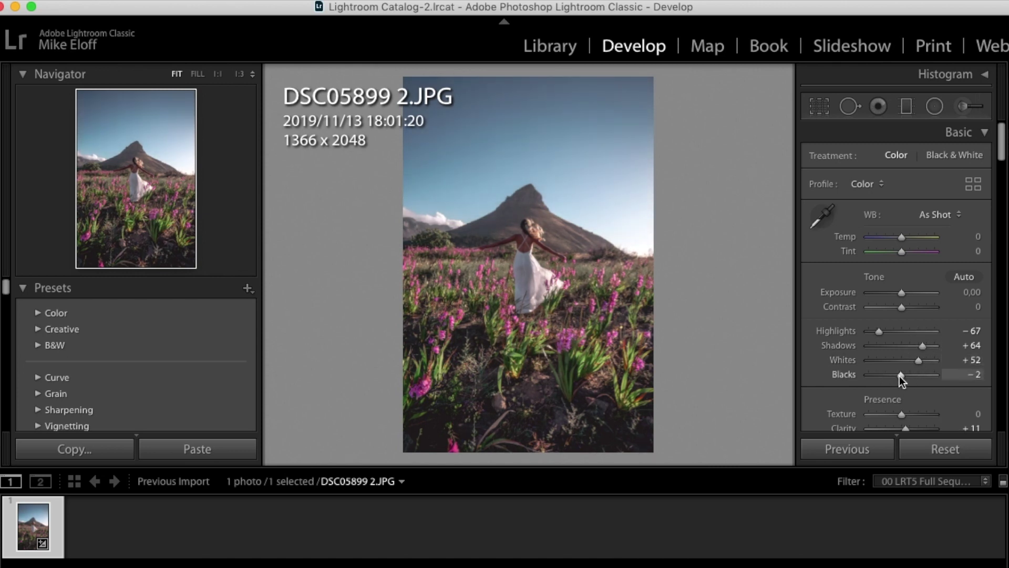
Warm the photo with Temp +8, check it up close, and set Contrast to +5
drag(903, 237, 907, 238)
click(518, 248)
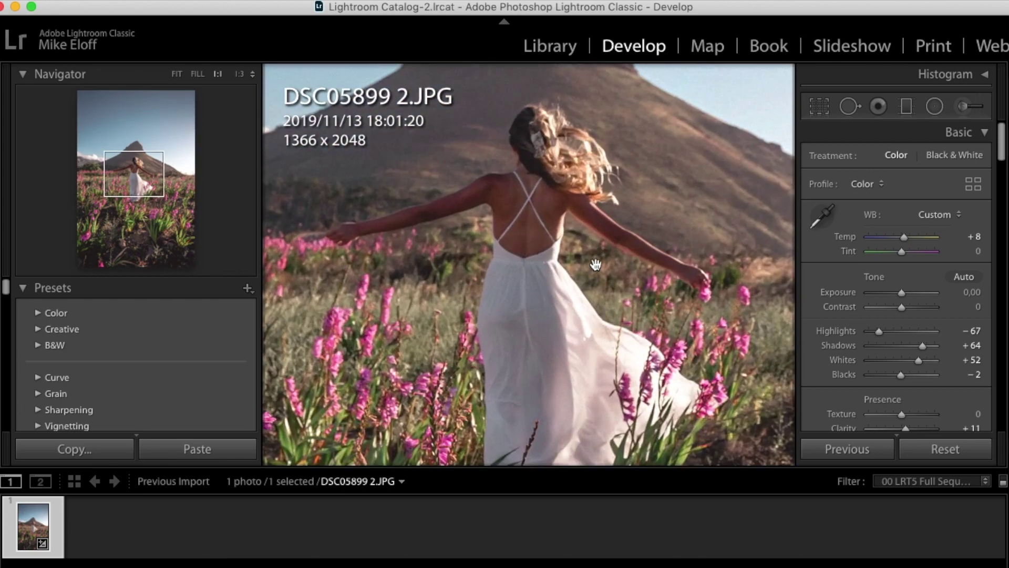
click(596, 264)
drag(904, 307, 904, 309)
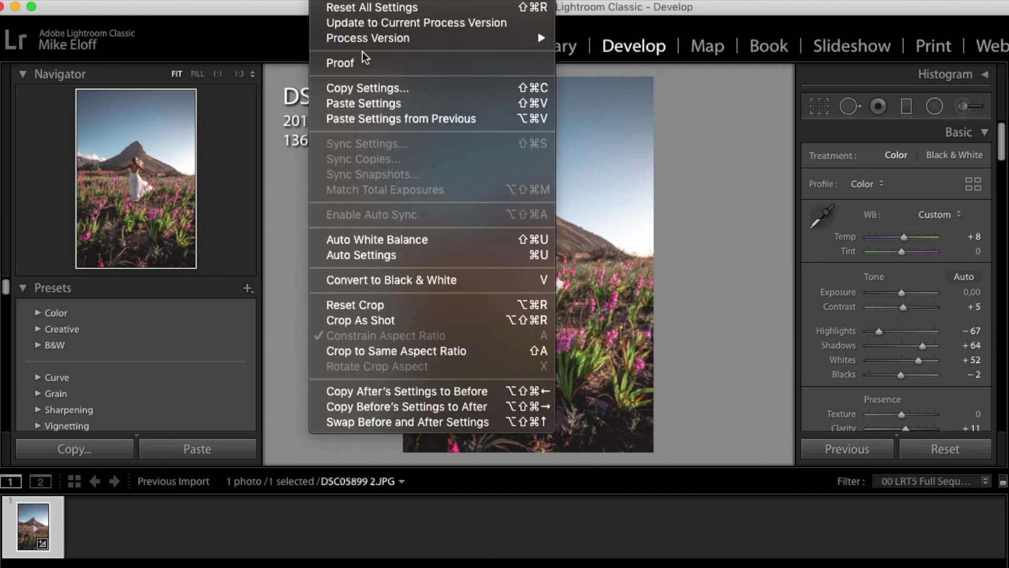
Copy the photo's develop settings, leaving out Spot Removal and Crop
click(376, 88)
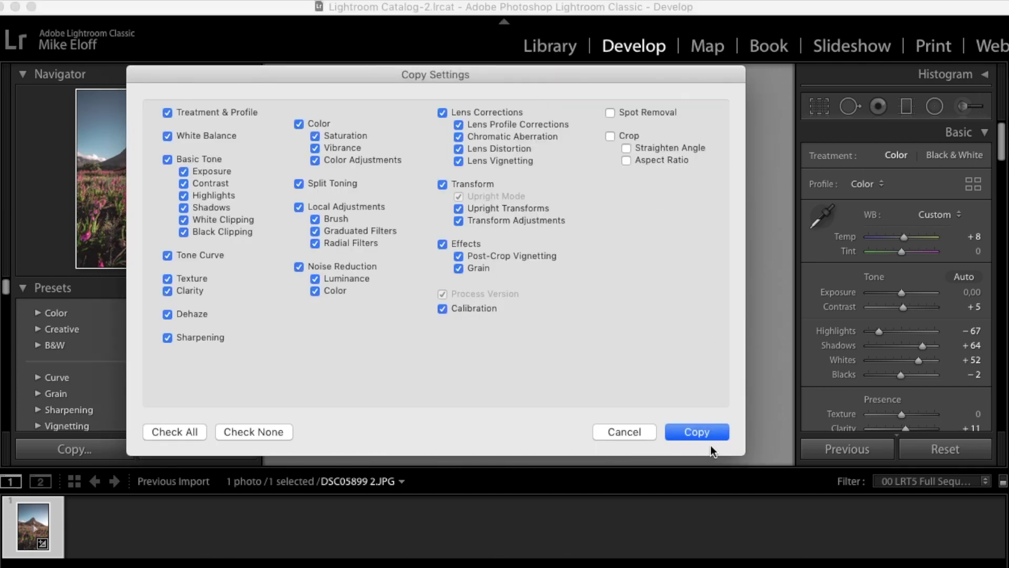
click(704, 430)
Reset the photo to its unedited state and paste the copied develop settings back onto it
click(946, 451)
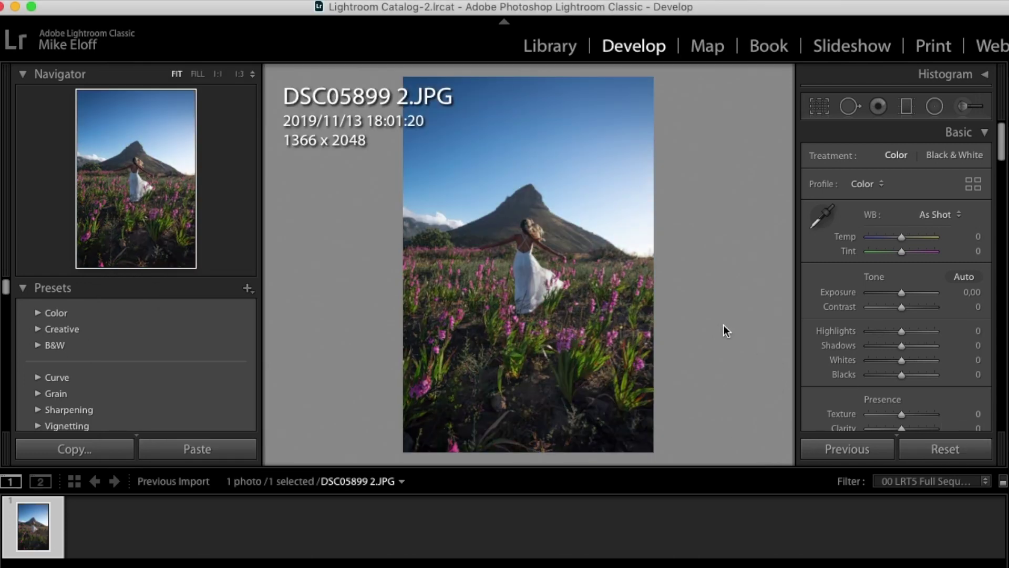
click(325, 2)
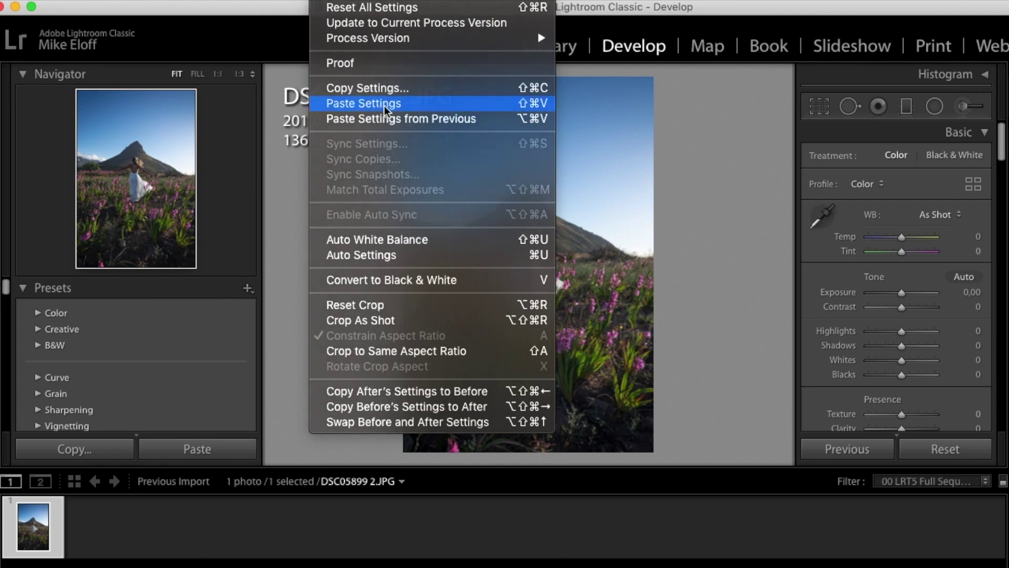
click(385, 106)
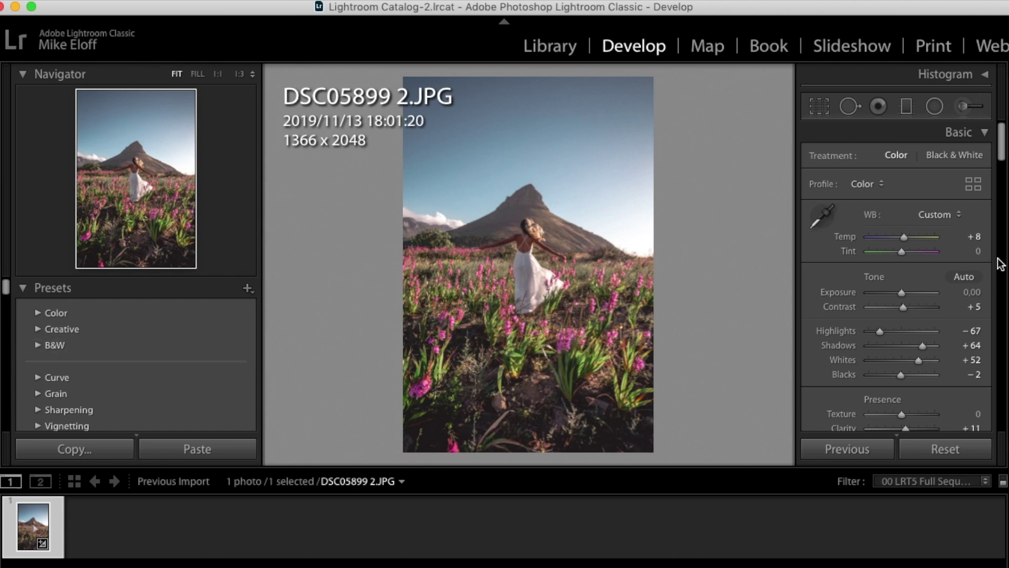
Start a new develop preset and create a preset group named "Preset For Instagram" for it
click(247, 289)
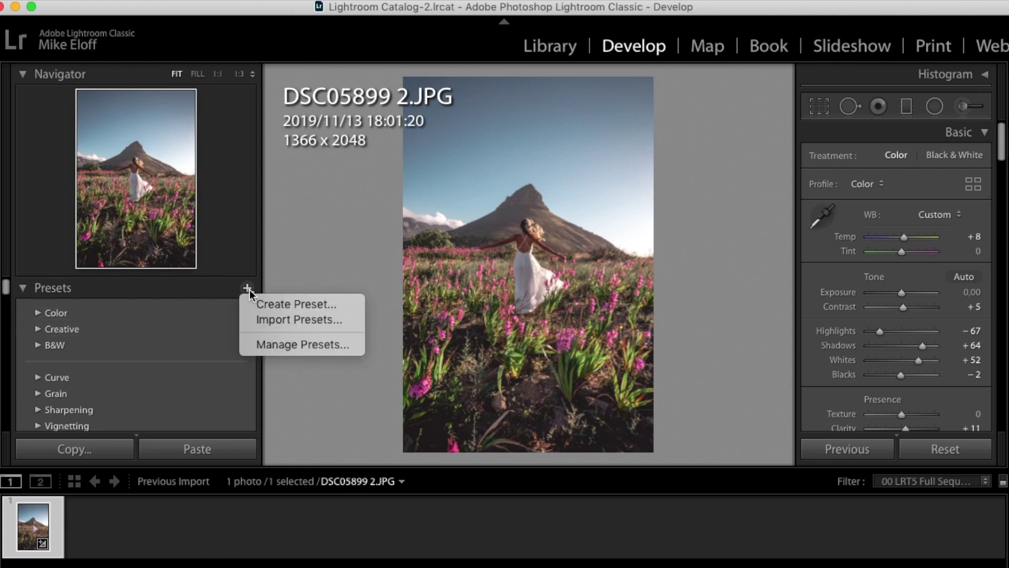
click(313, 305)
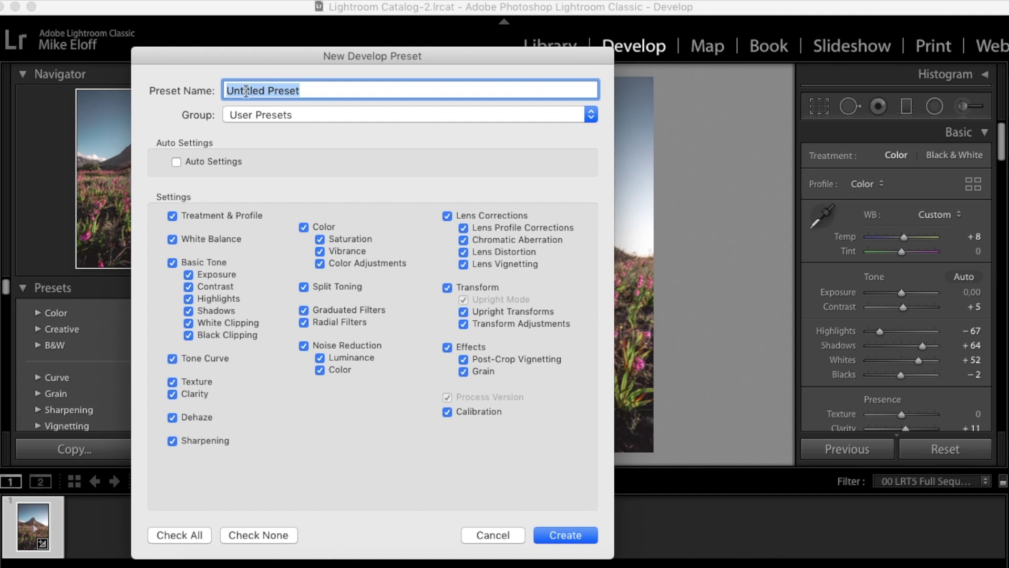
click(281, 116)
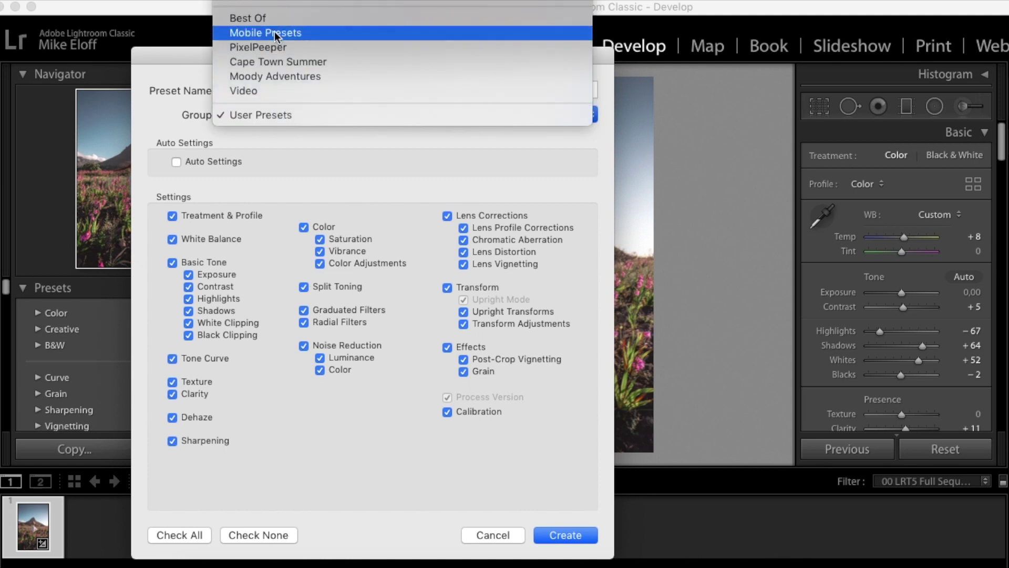
click(274, 1)
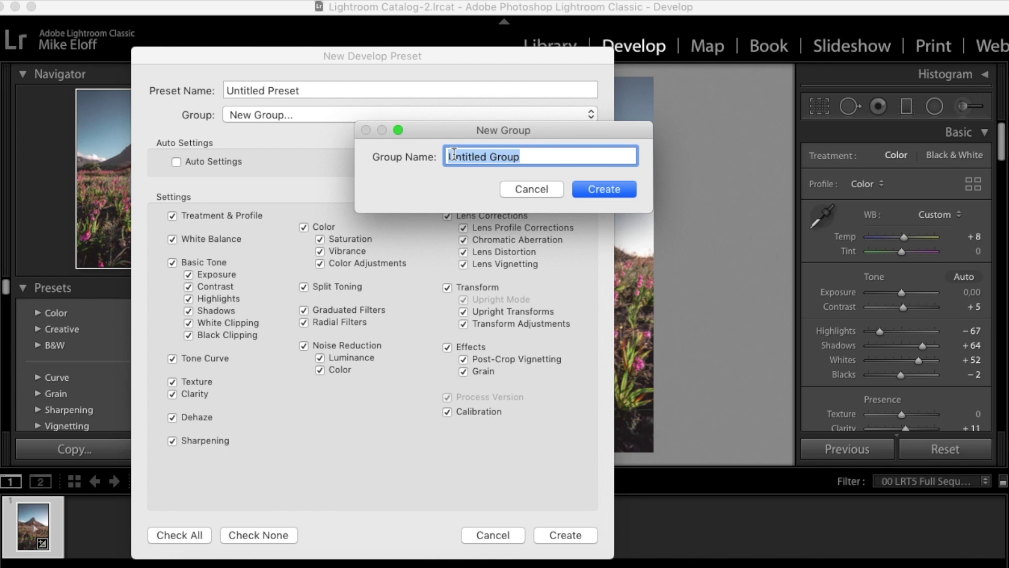
text(se)
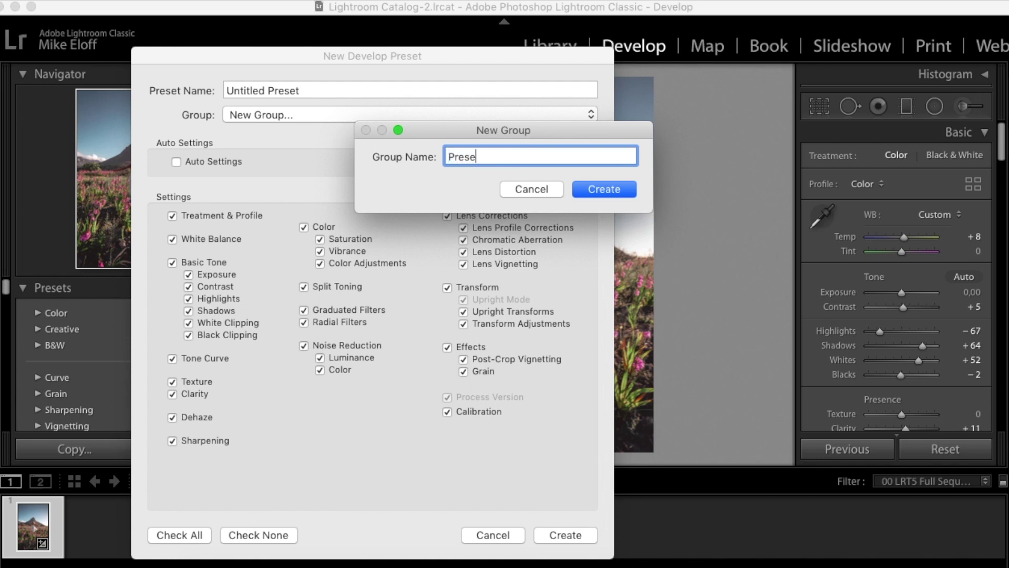
text(t For Instagram)
click(605, 188)
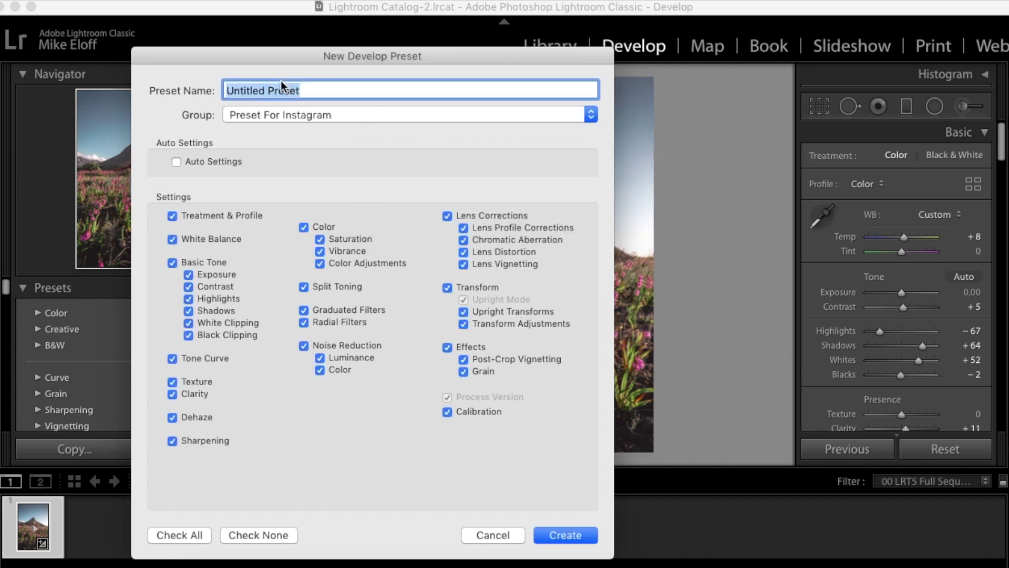
Name the new develop preset "Lions Head preset" and create it with the selected settings
text(L)
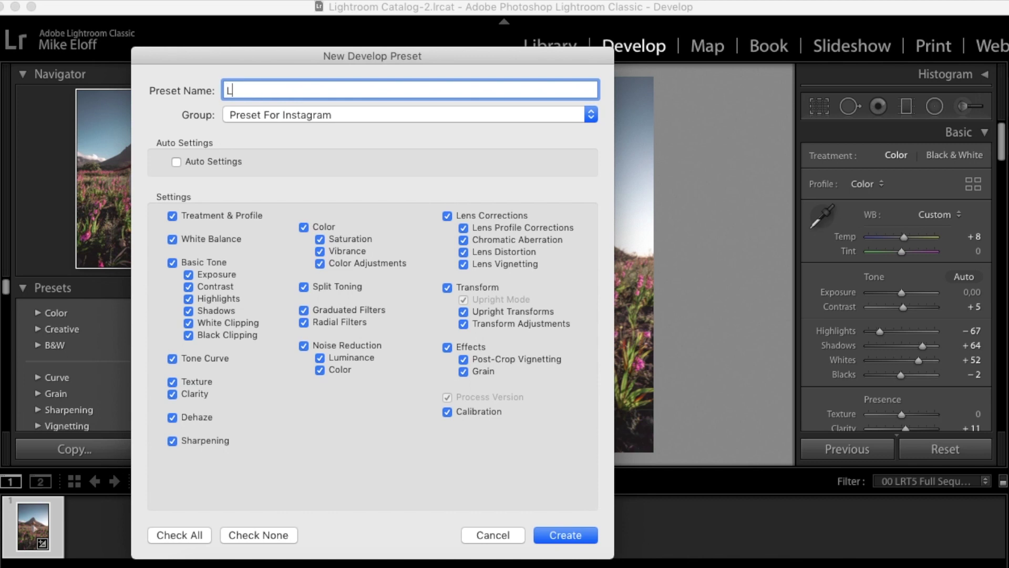
text(ions Head preset)
click(586, 538)
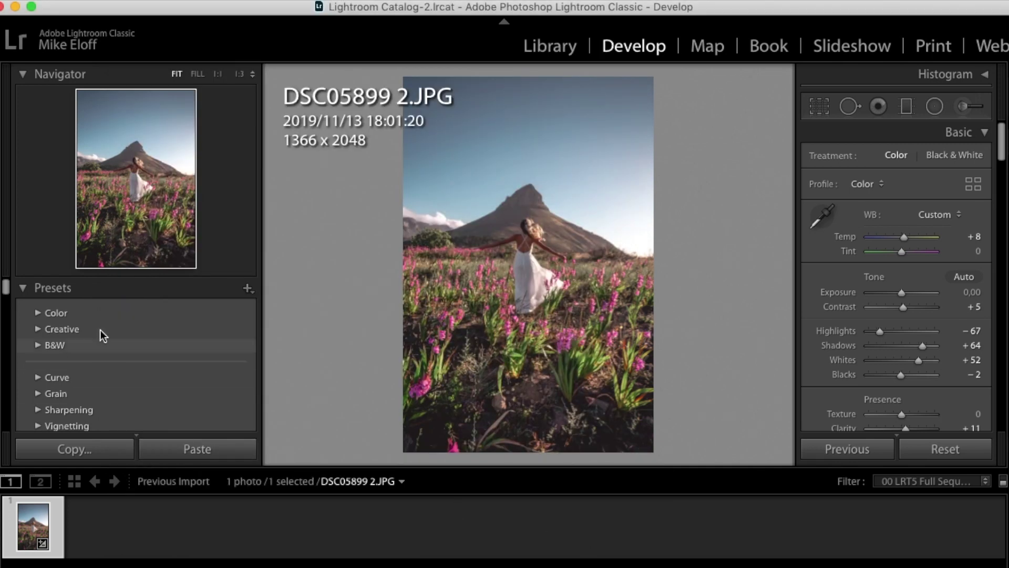
Find the Preset For Instagram group among the saved presets and expand it
scroll(142, 347, down, 5)
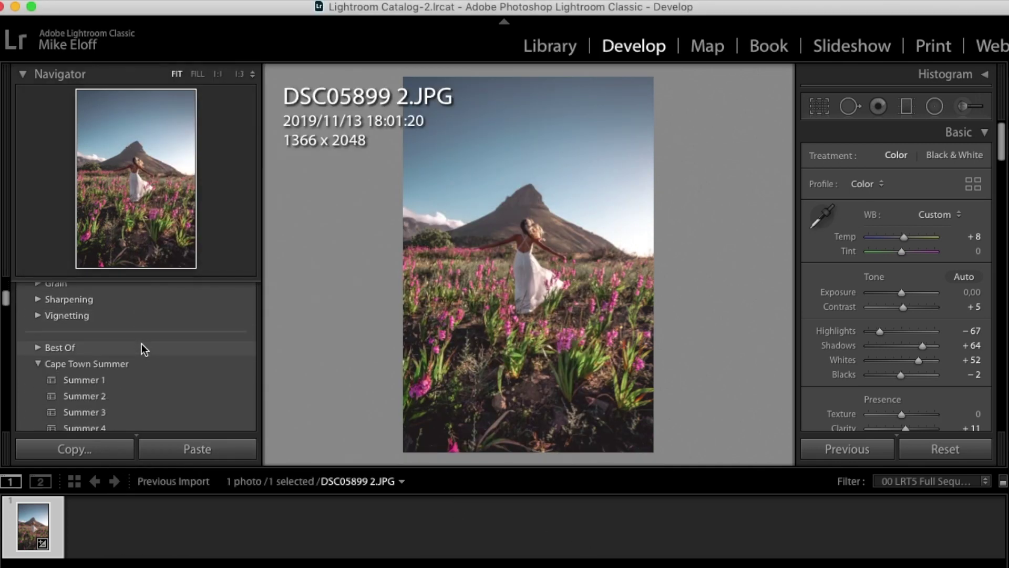
scroll(121, 347, down, 5)
scroll(109, 348, up, 8)
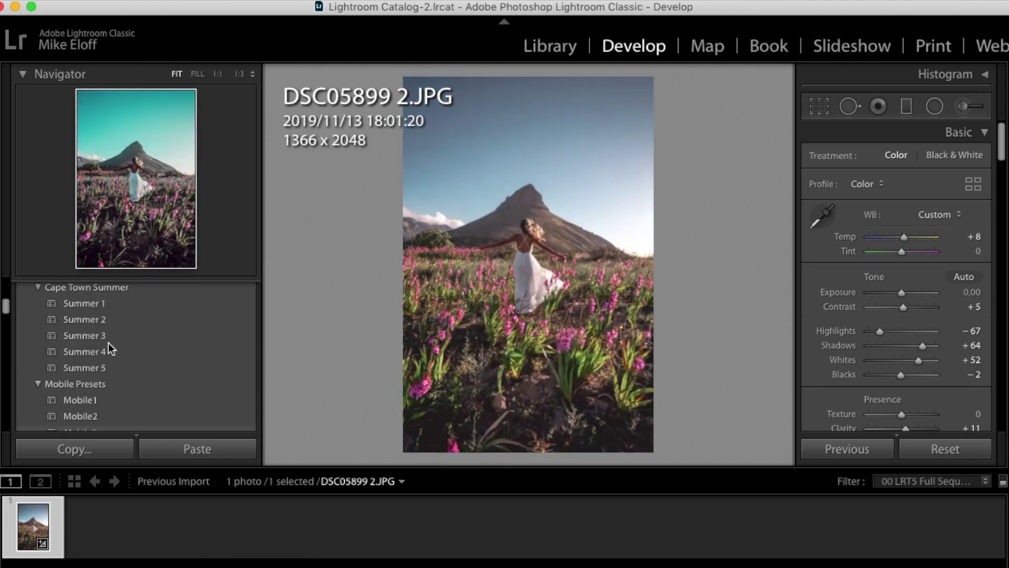
scroll(109, 348, down, 4)
scroll(108, 344, down, 4)
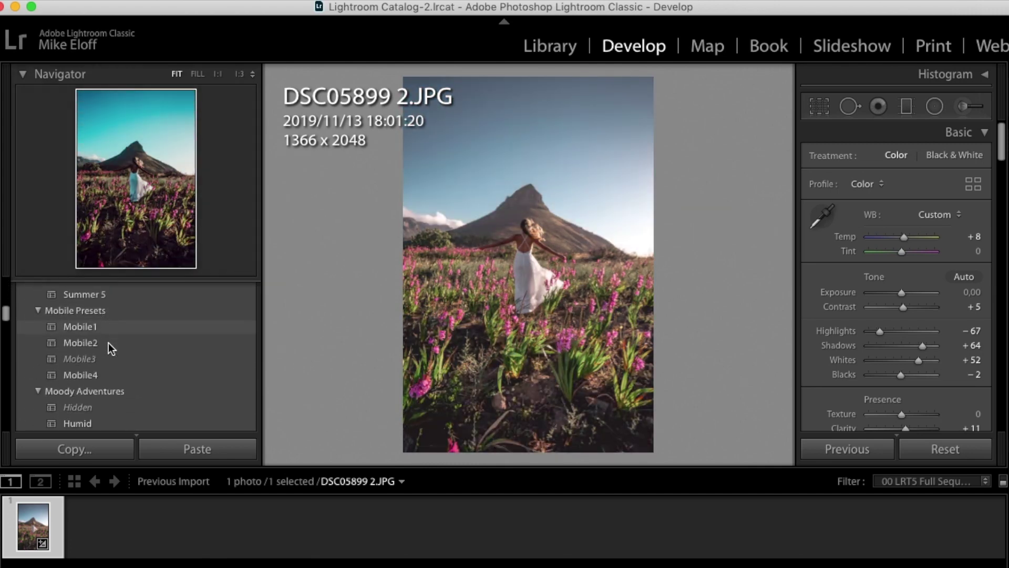
scroll(142, 351, down, 3)
scroll(160, 356, down, 8)
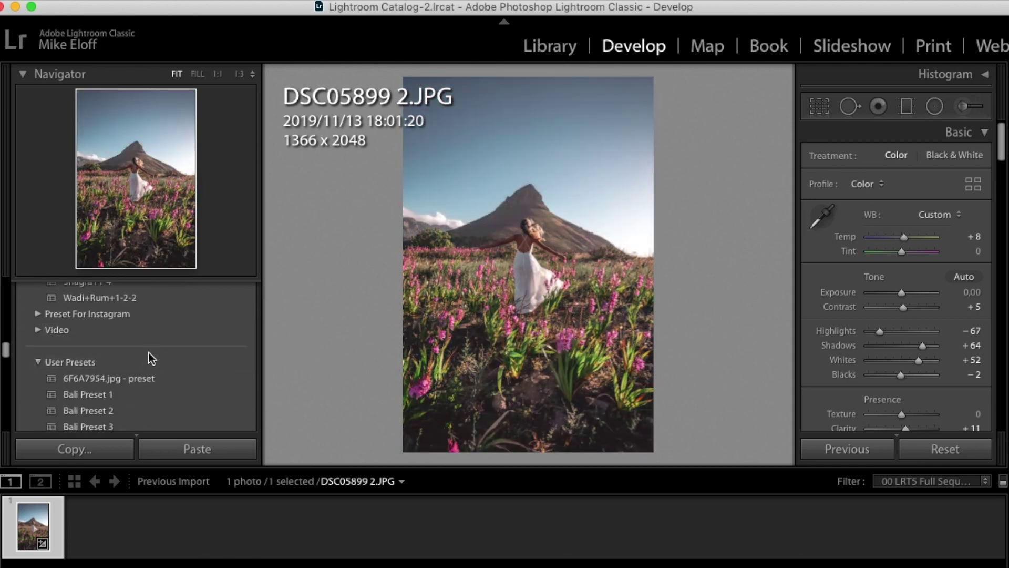
scroll(121, 354, up, 2)
click(38, 360)
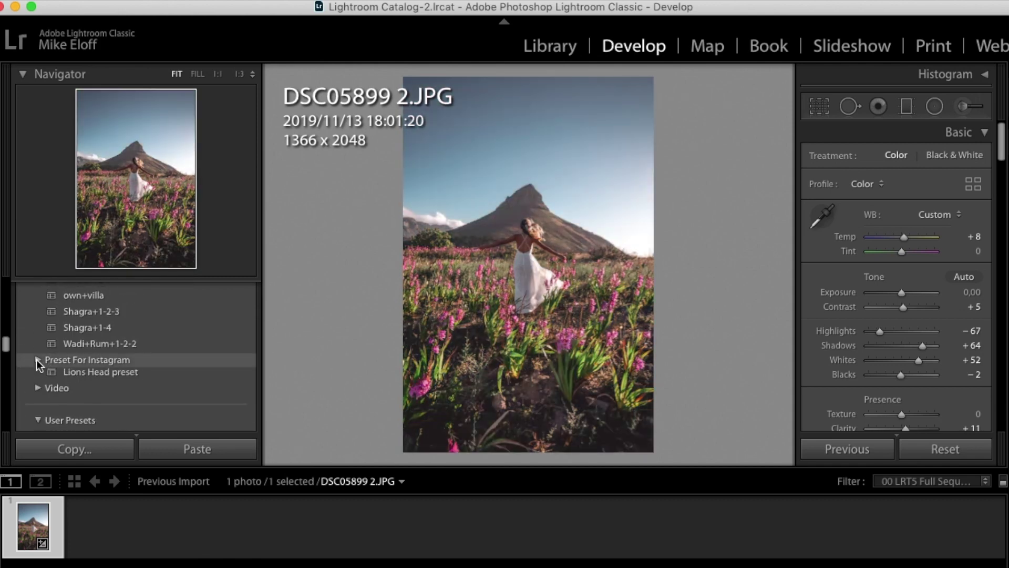
Test the Lions Head preset by applying it, resetting the photo and applying it again
click(115, 377)
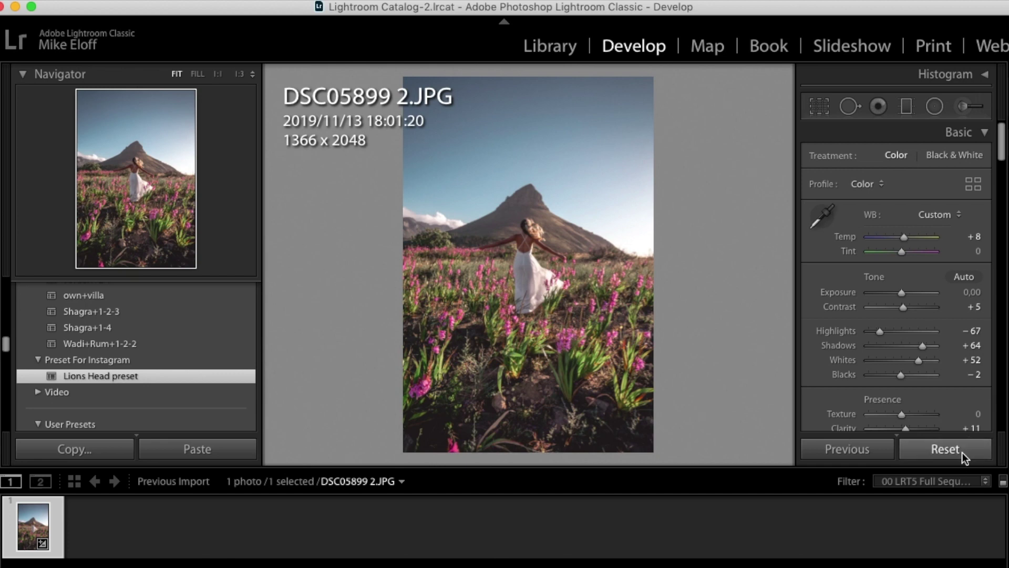
click(958, 450)
click(134, 381)
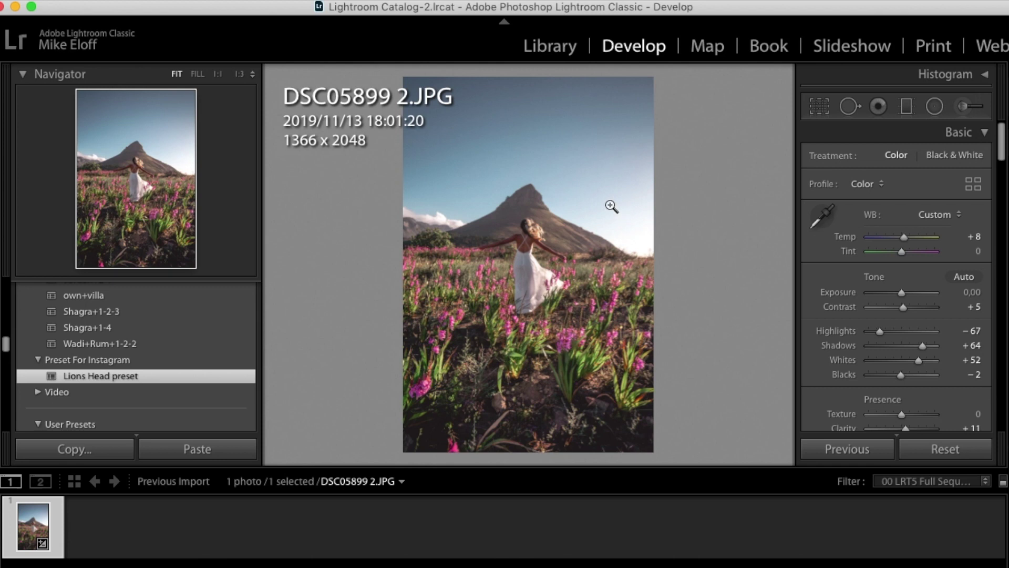
Export the edited photo to DNG into the DNG folder inside the desktop's Lightroom preset folder
click(529, 241)
right_click(529, 240)
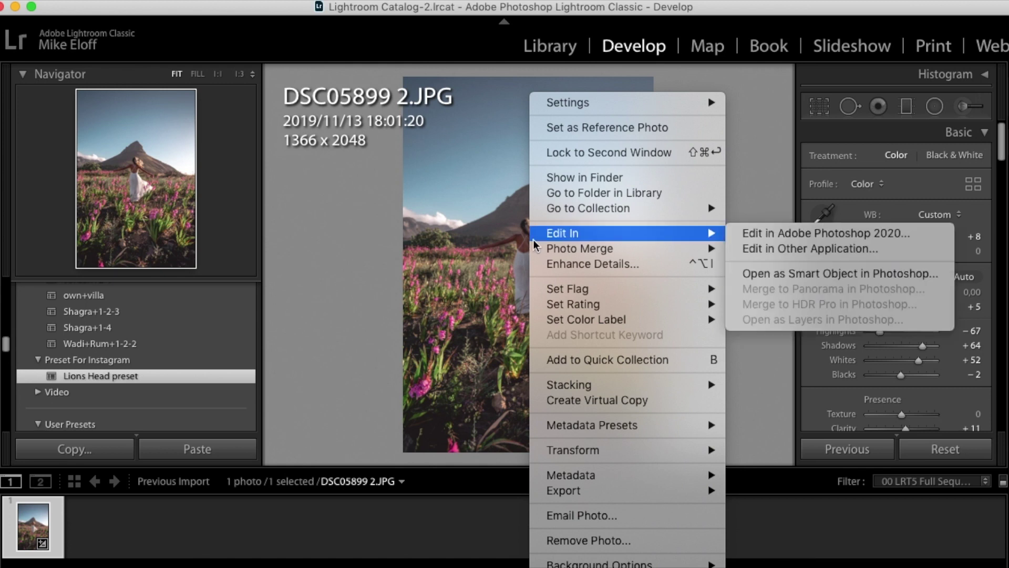
mouse_move(604, 493)
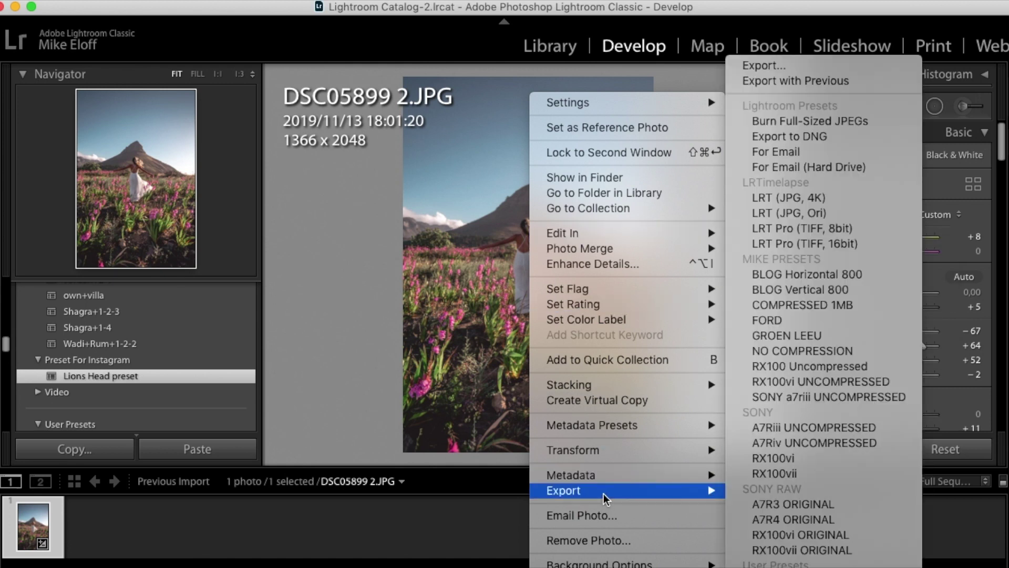
click(829, 139)
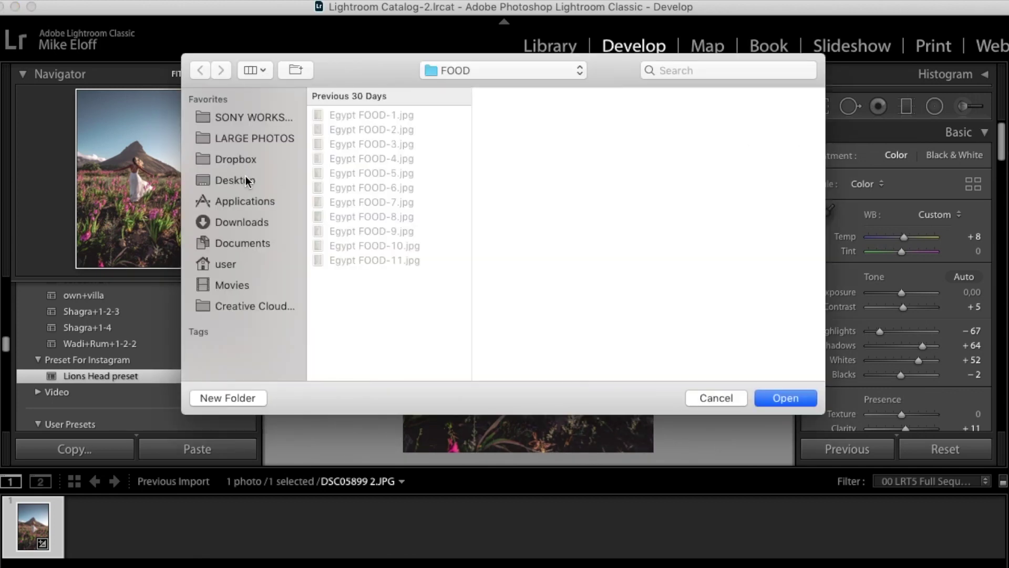
click(245, 181)
click(348, 115)
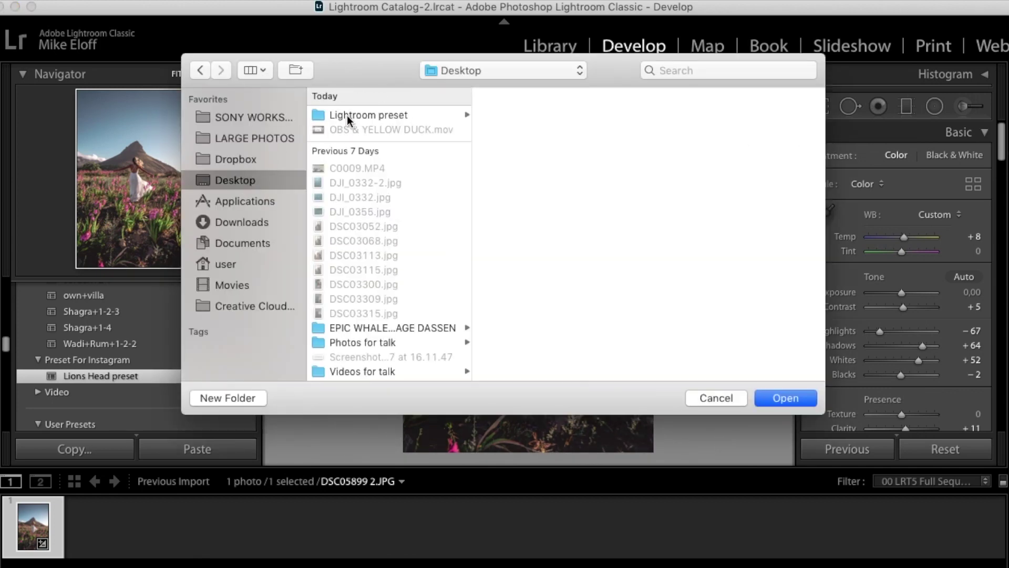
click(508, 130)
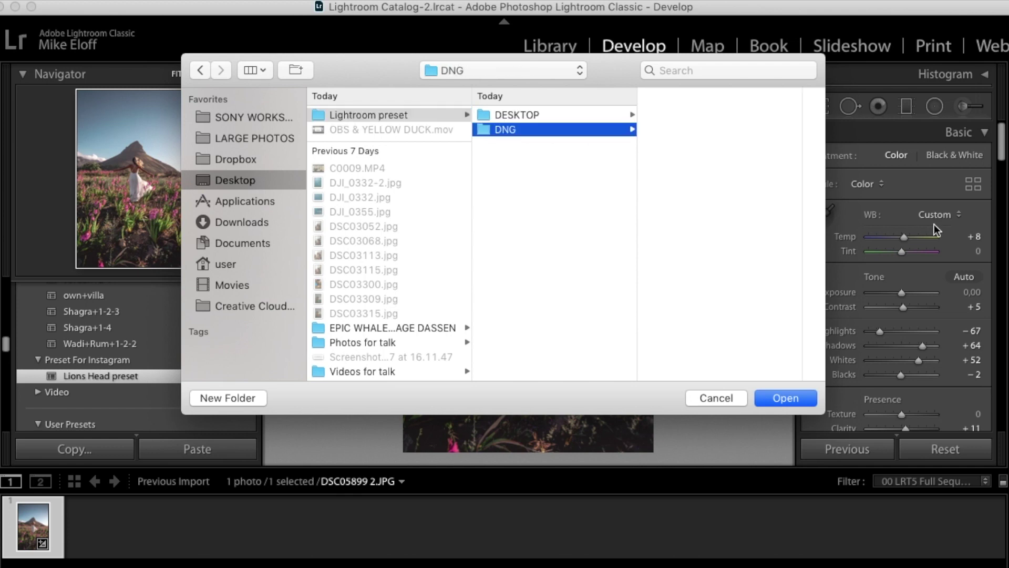
click(790, 403)
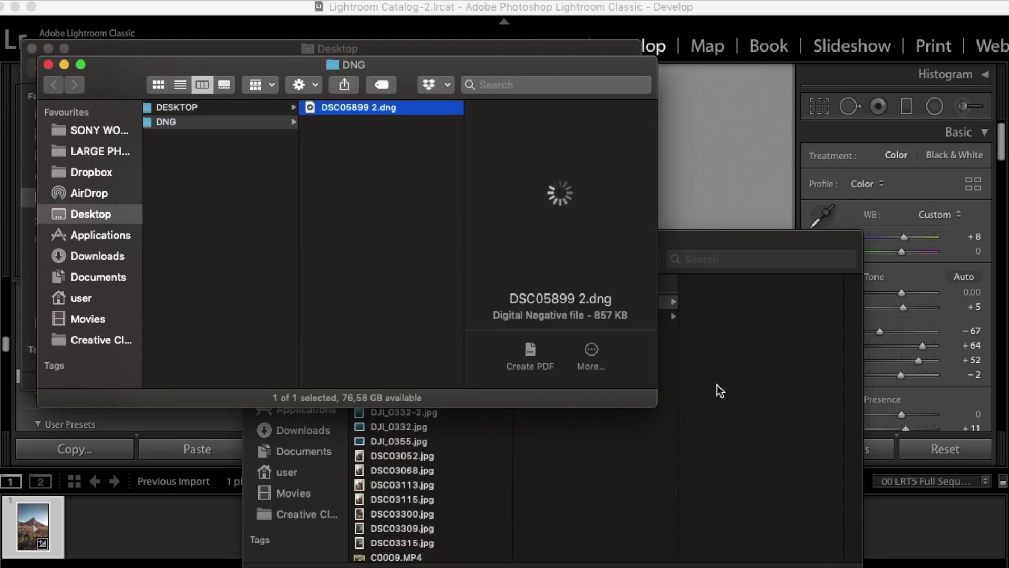
In Finder, rename the exported DSC05899 2.dng file as "Mobile Lions Head Preset.dng"
right_click(345, 109)
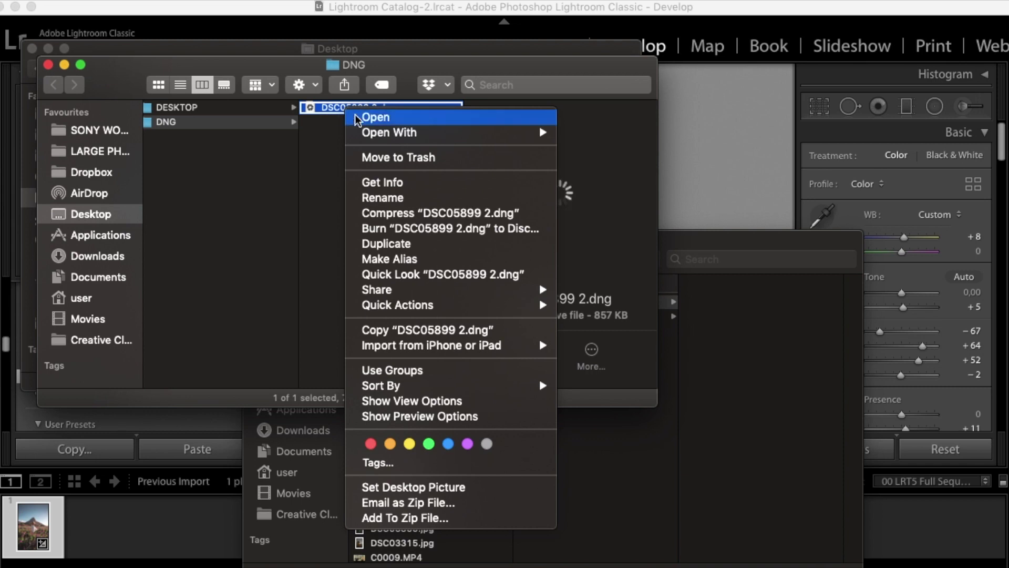
click(389, 196)
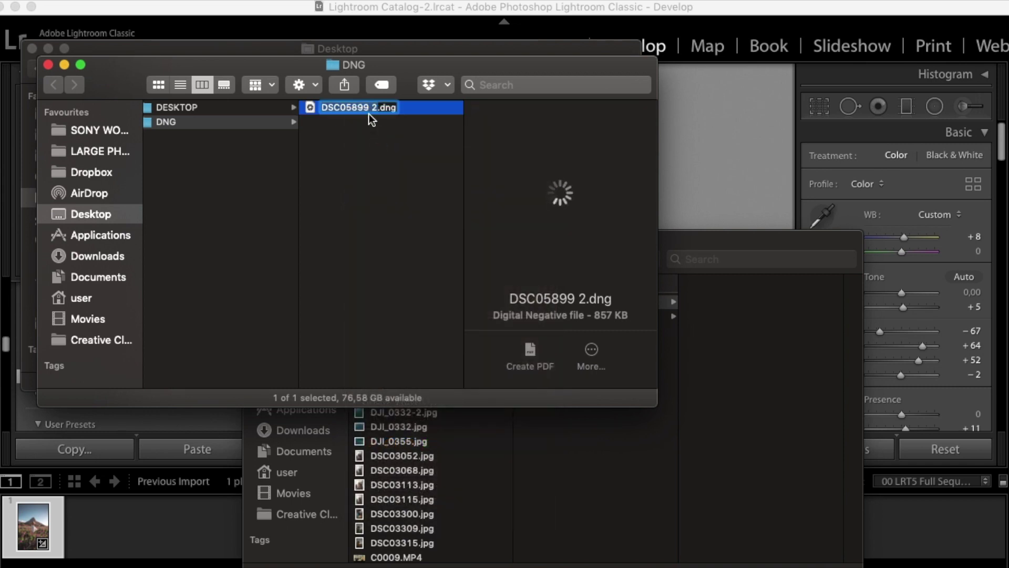
text(Mobile L)
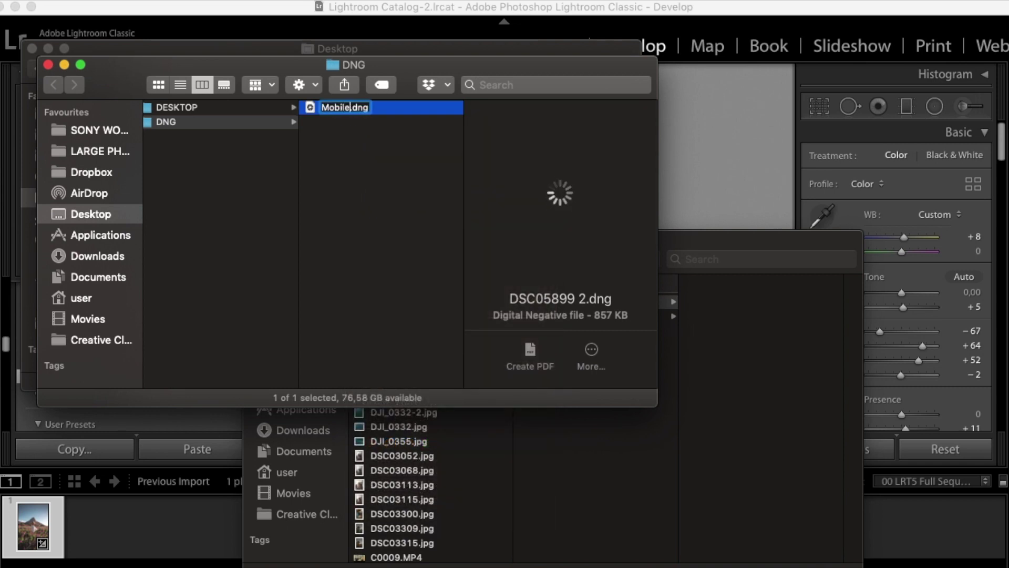
text(ions Head Pre)
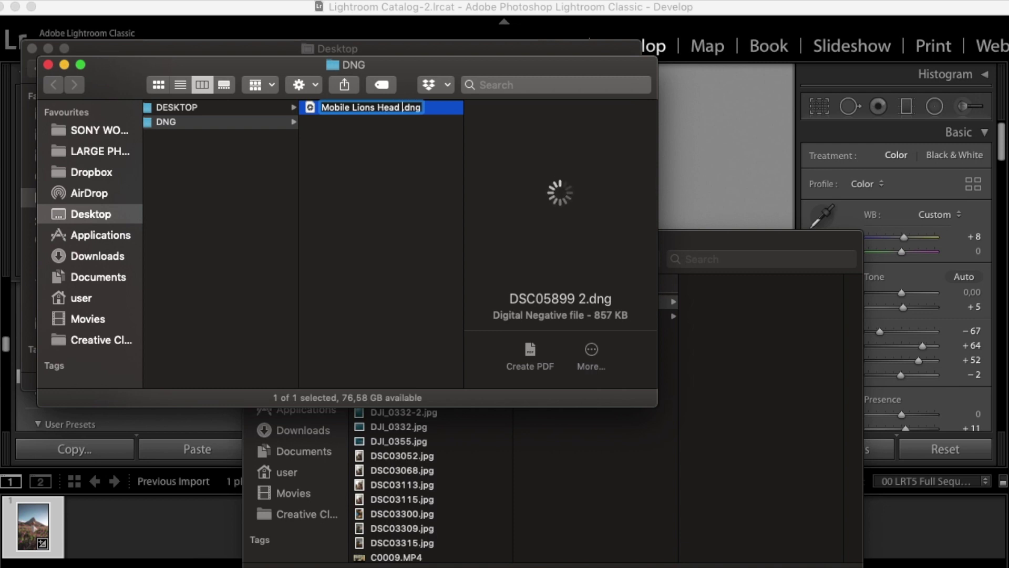
text(set)
click(364, 140)
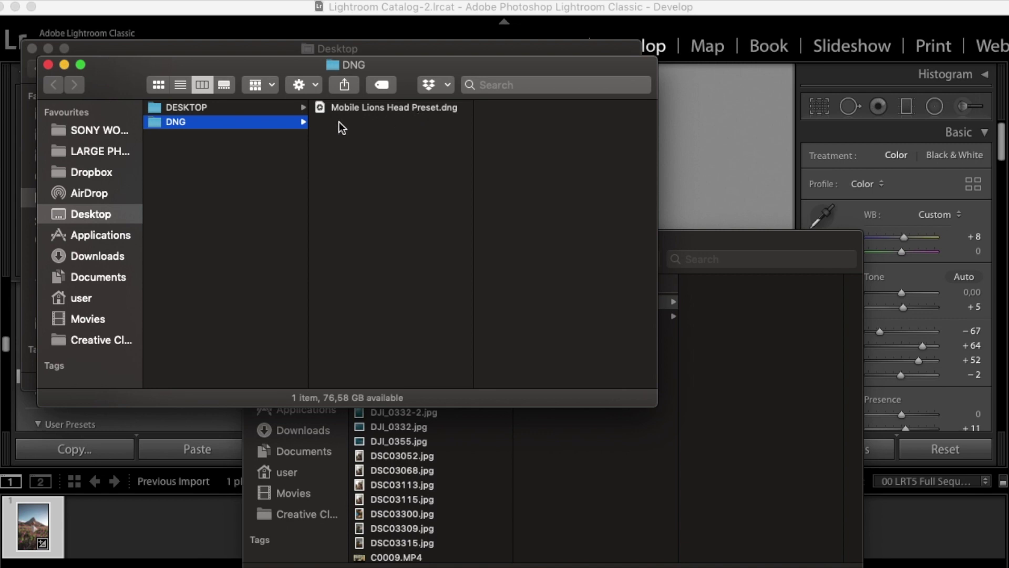
Return to Lightroom Classic and export the Lions Head preset into the DESKTOP folder inside the Lightroom preset folder
click(695, 106)
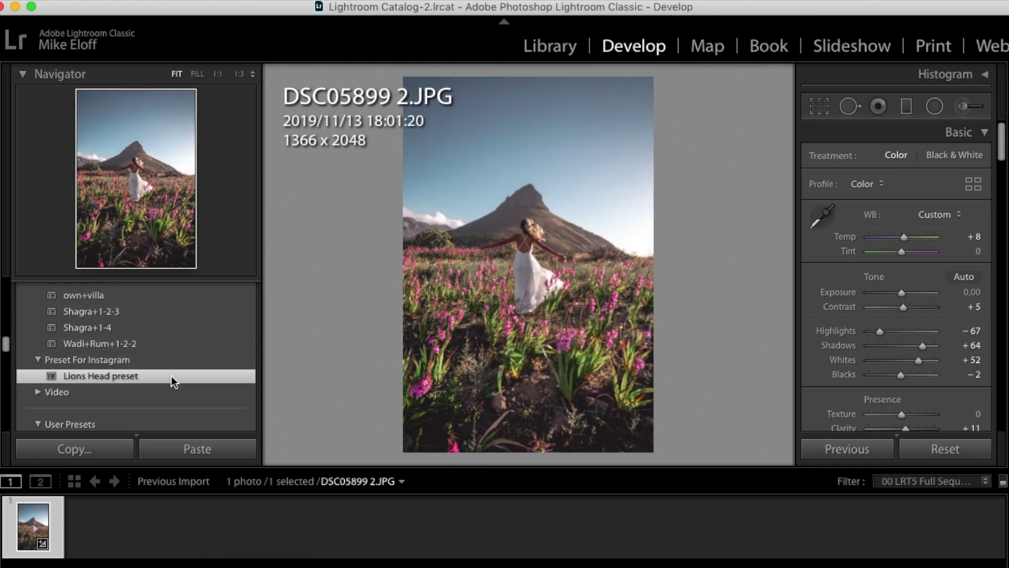
right_click(172, 377)
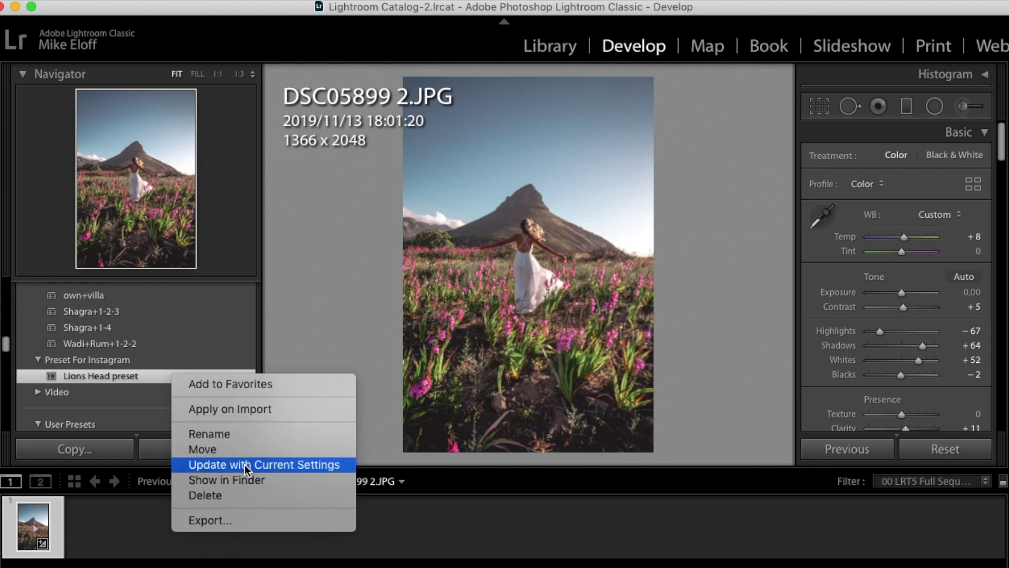
click(242, 519)
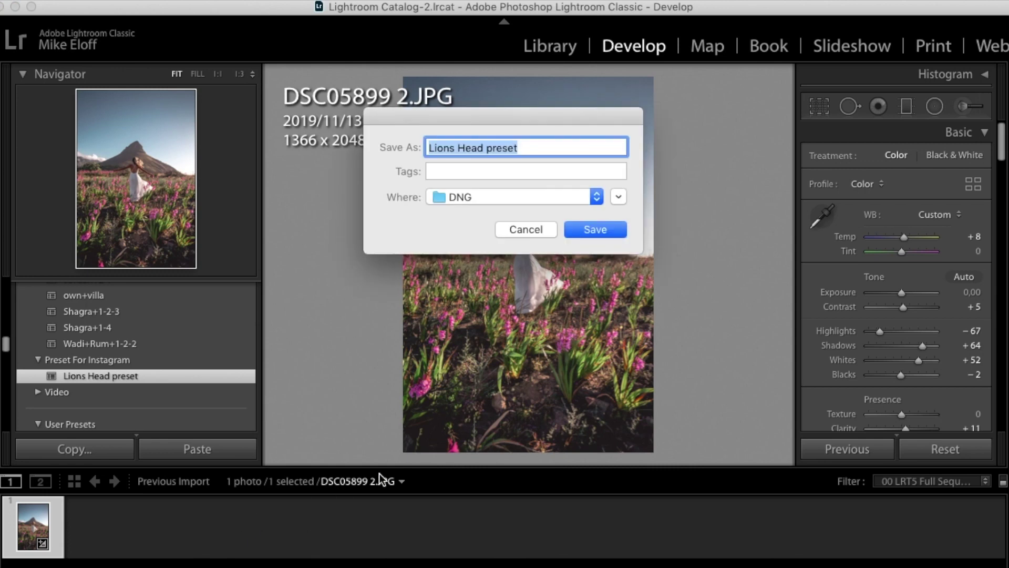
click(542, 197)
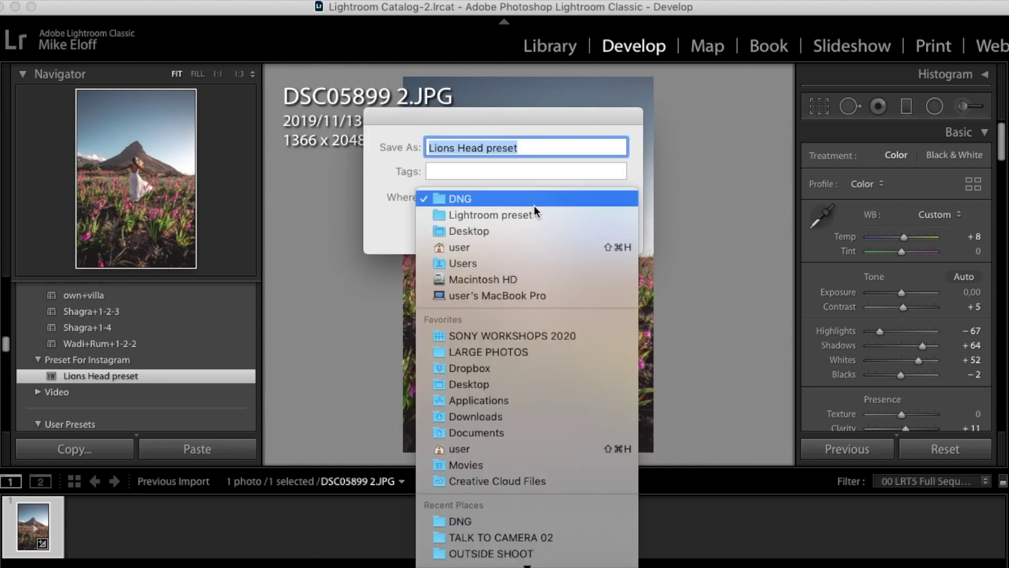
click(531, 214)
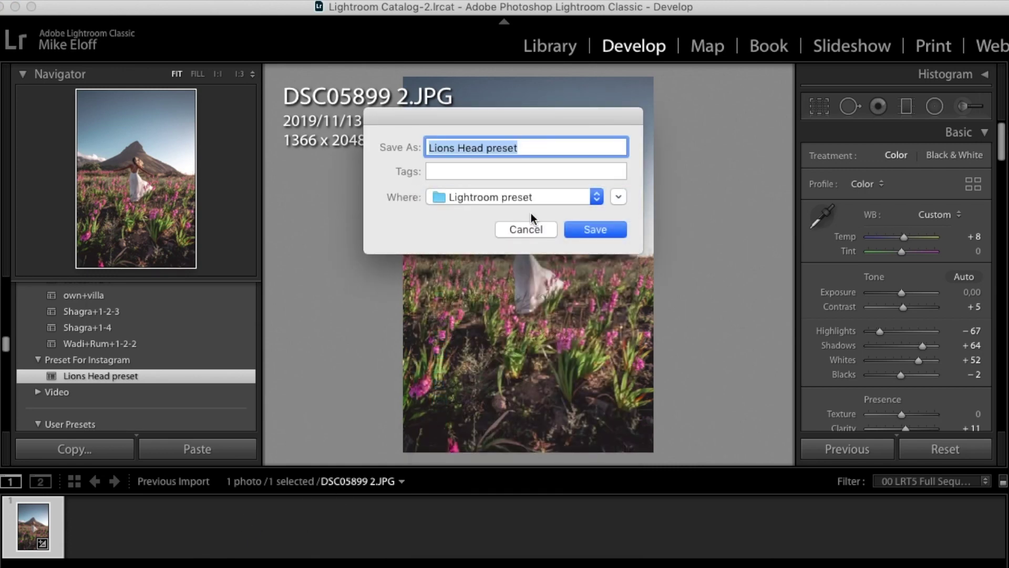
click(619, 197)
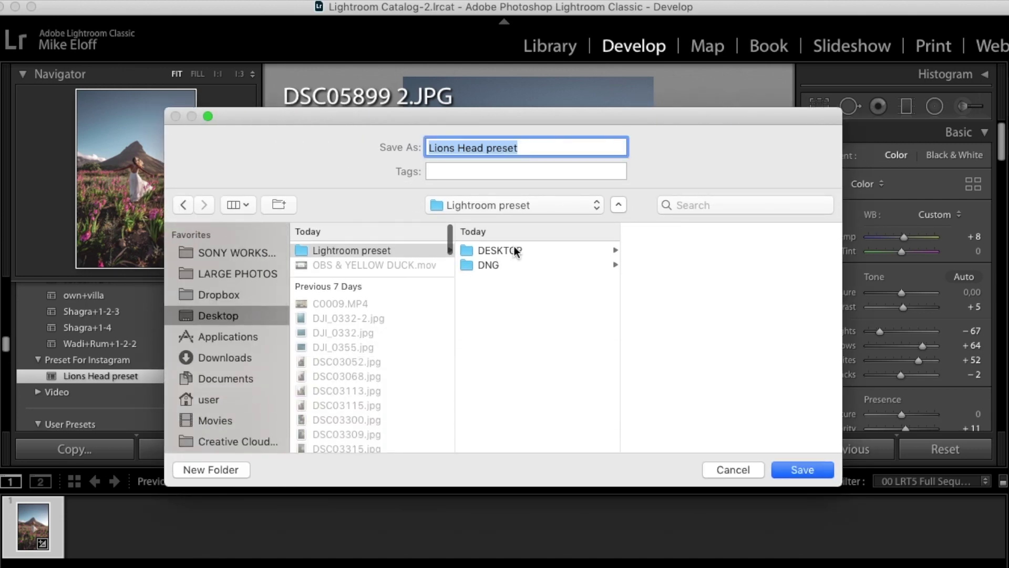
click(514, 247)
click(816, 473)
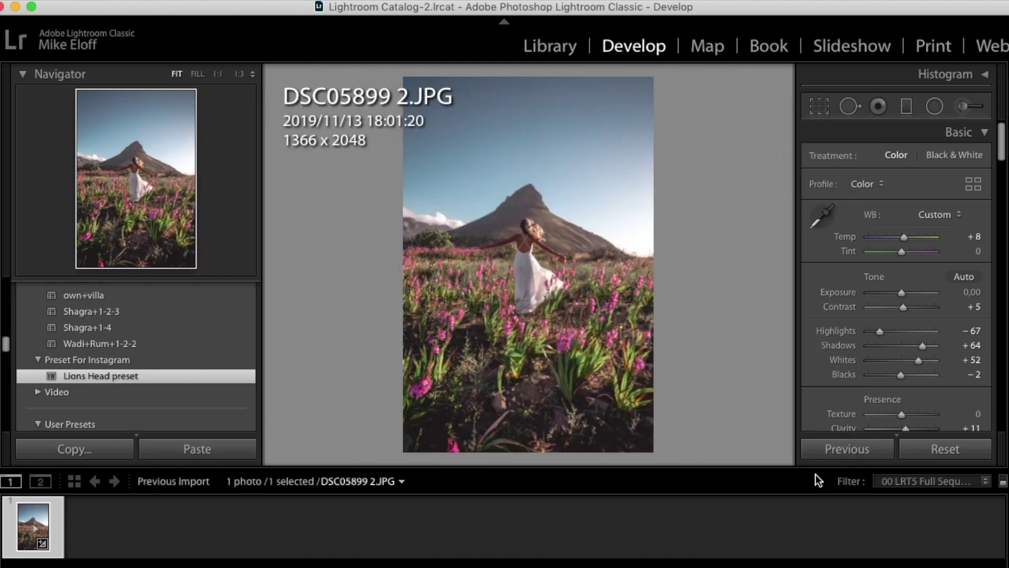